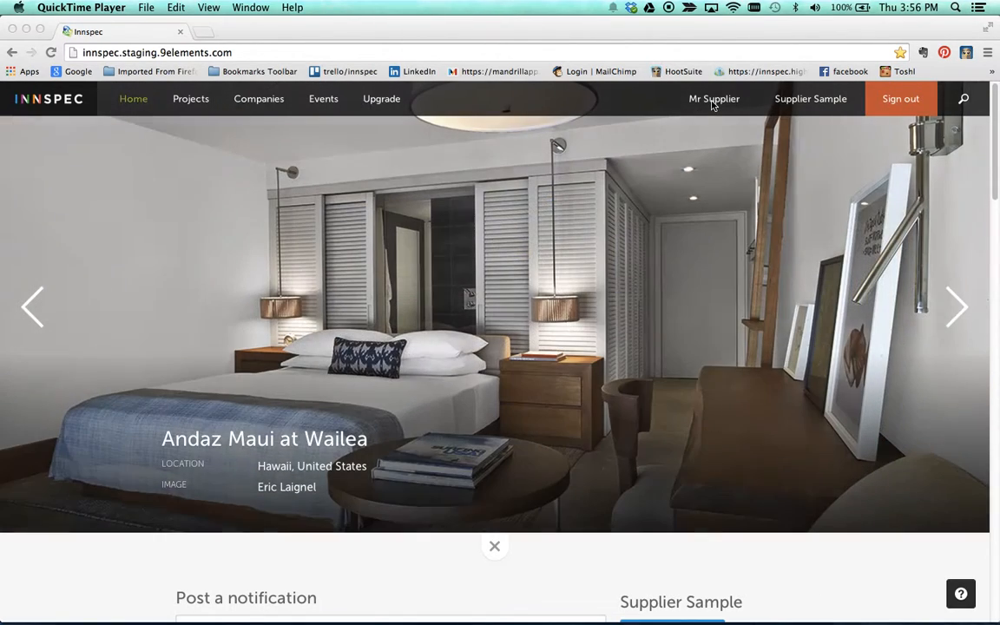
Step: Focus the browser and collapse the image slideshow at the top of the Innspec home page
click(496, 548)
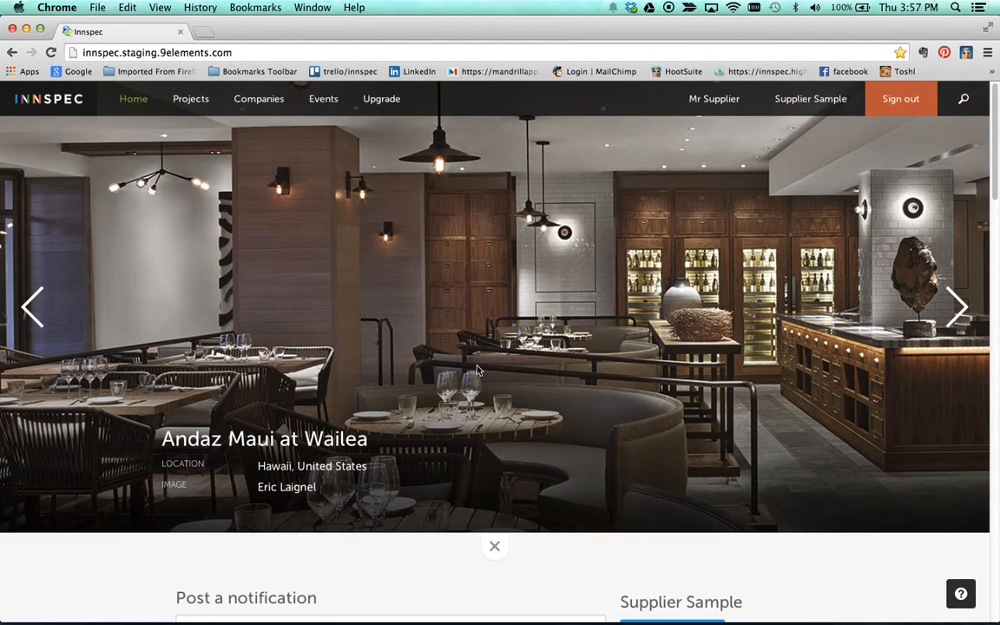
click(495, 545)
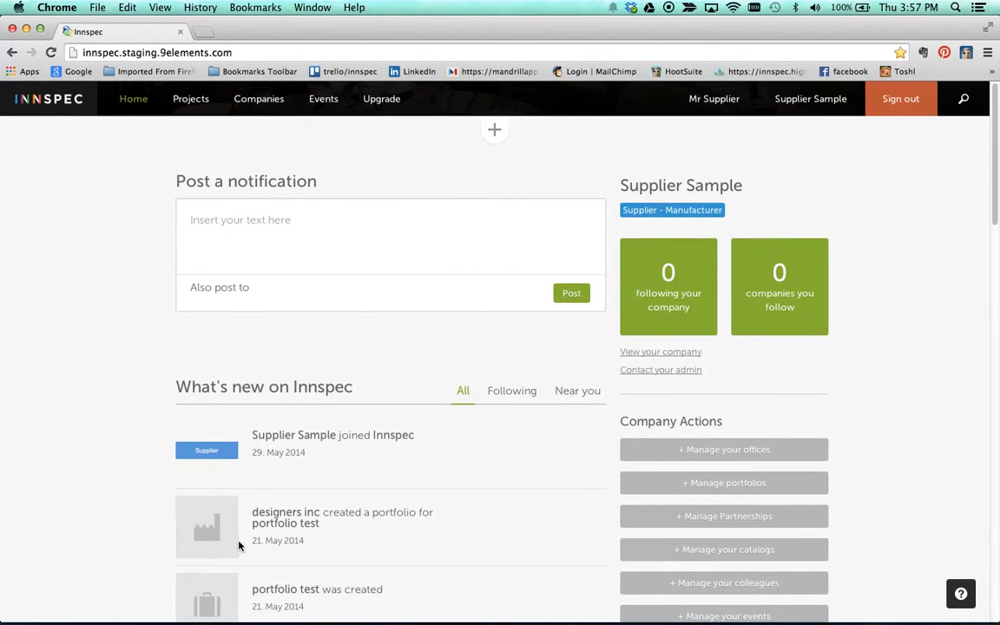
scroll(241, 542, down, 3)
scroll(244, 543, down, 10)
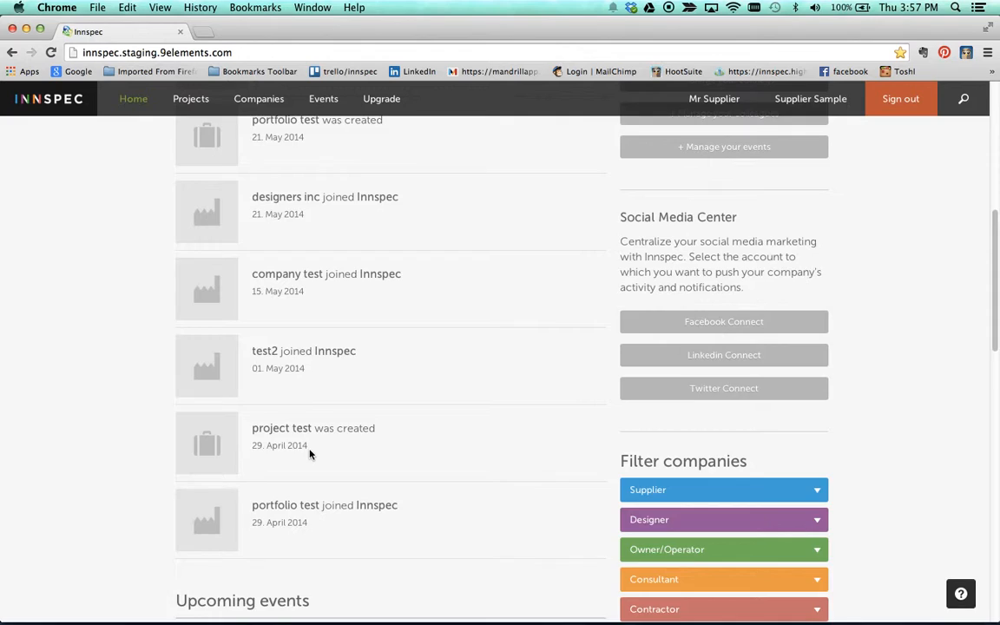
scroll(310, 453, up, 13)
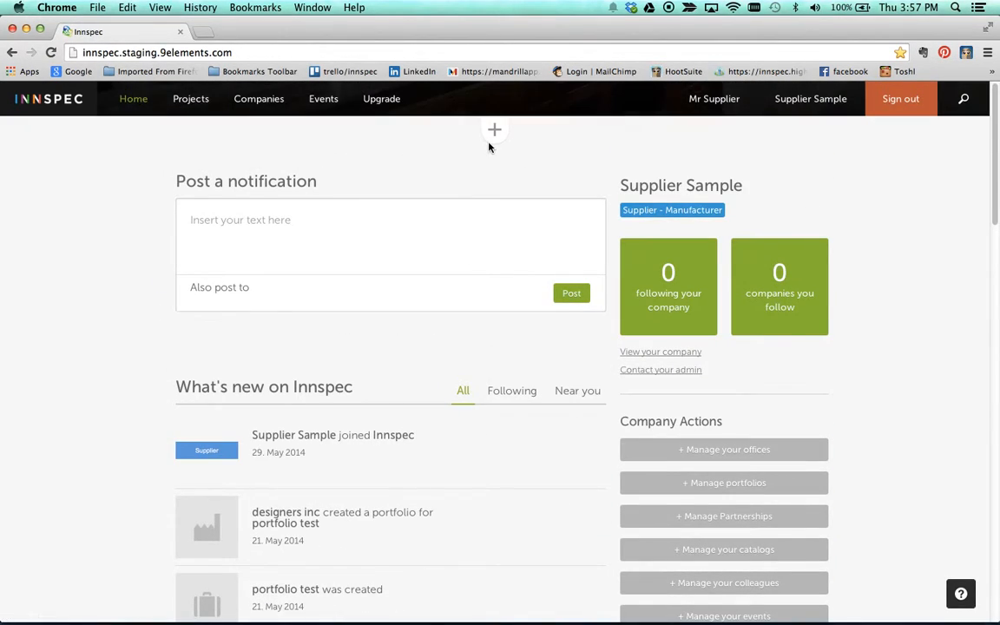
click(362, 231)
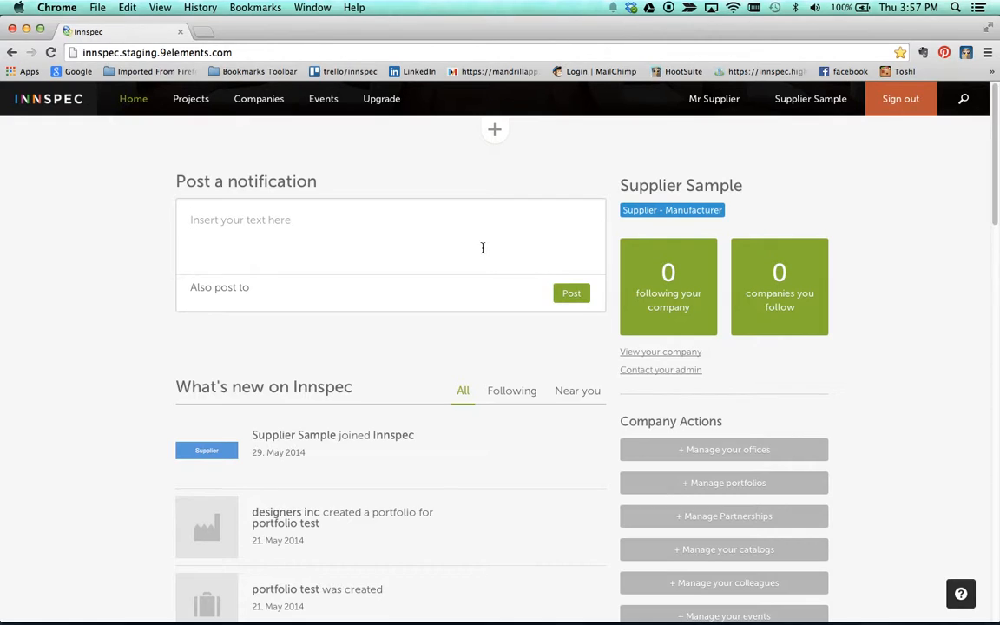
click(726, 451)
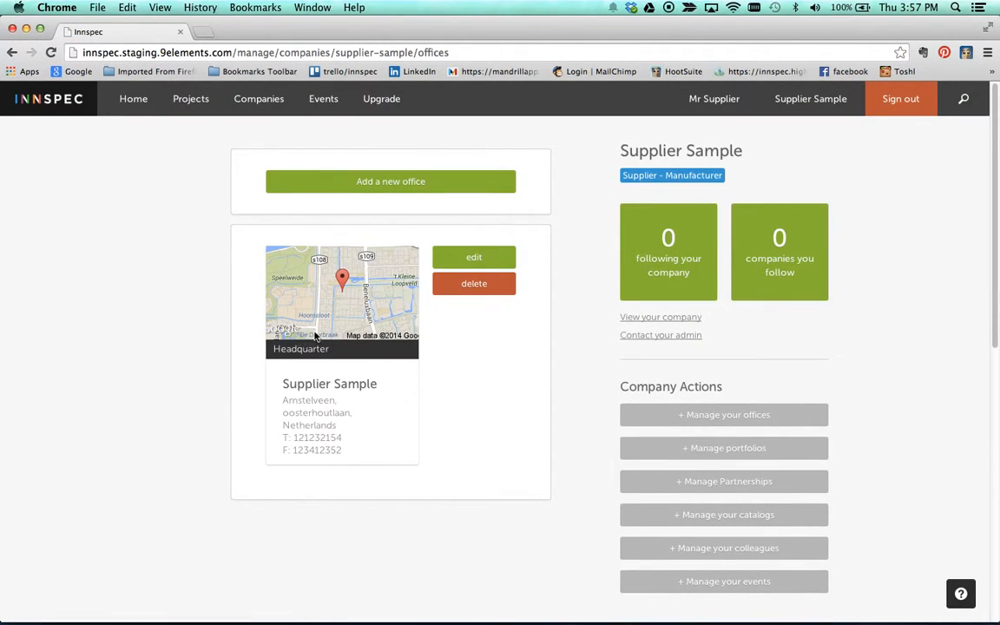
Step: Add a new office in Denmark with zip code 1010, city Copenhagen, and street '123 high stree'
click(382, 180)
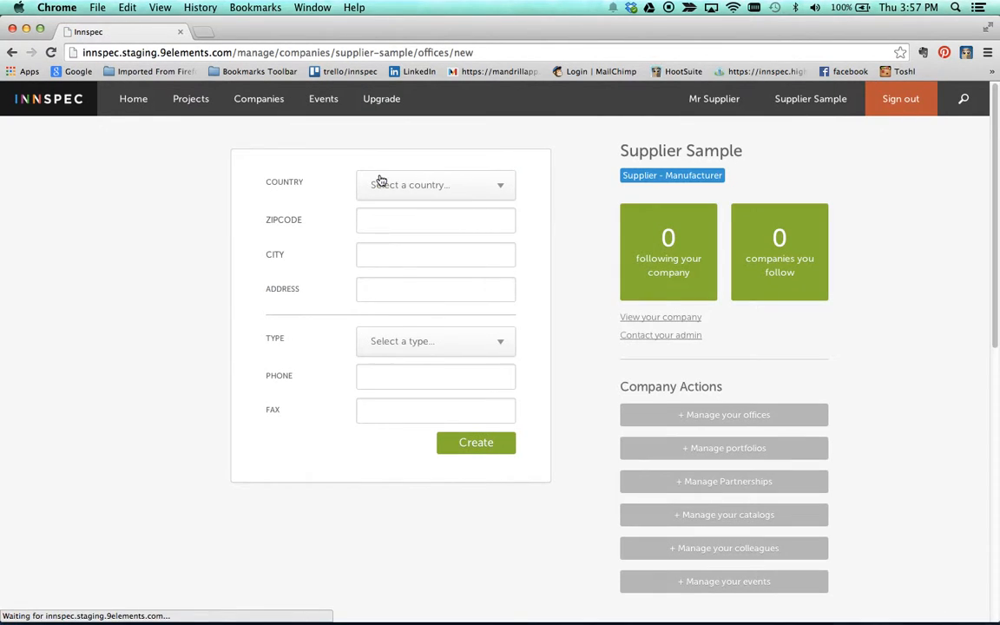
click(383, 184)
text(denm)
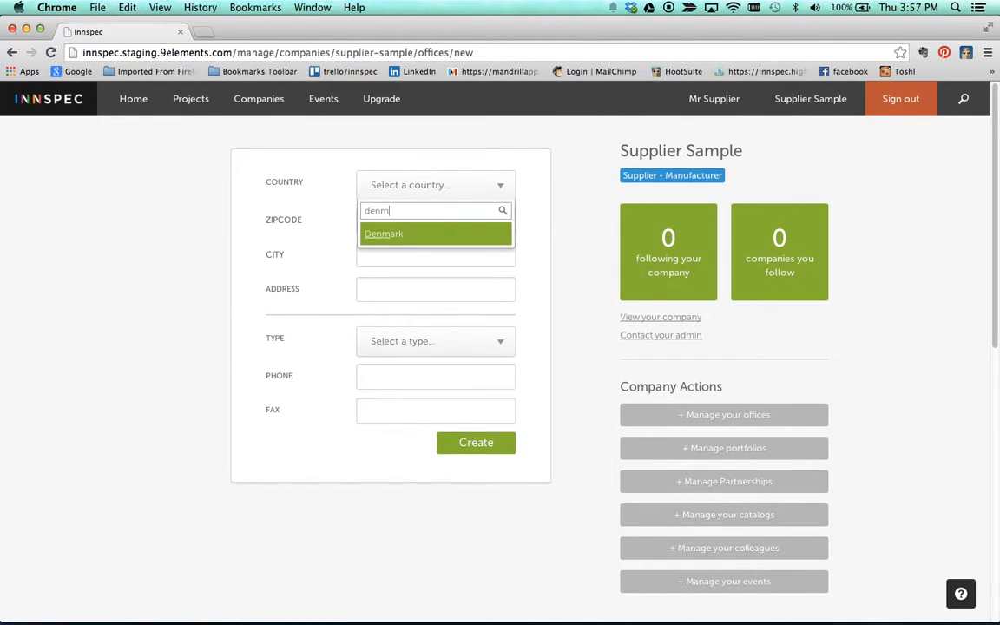
key(Tab)
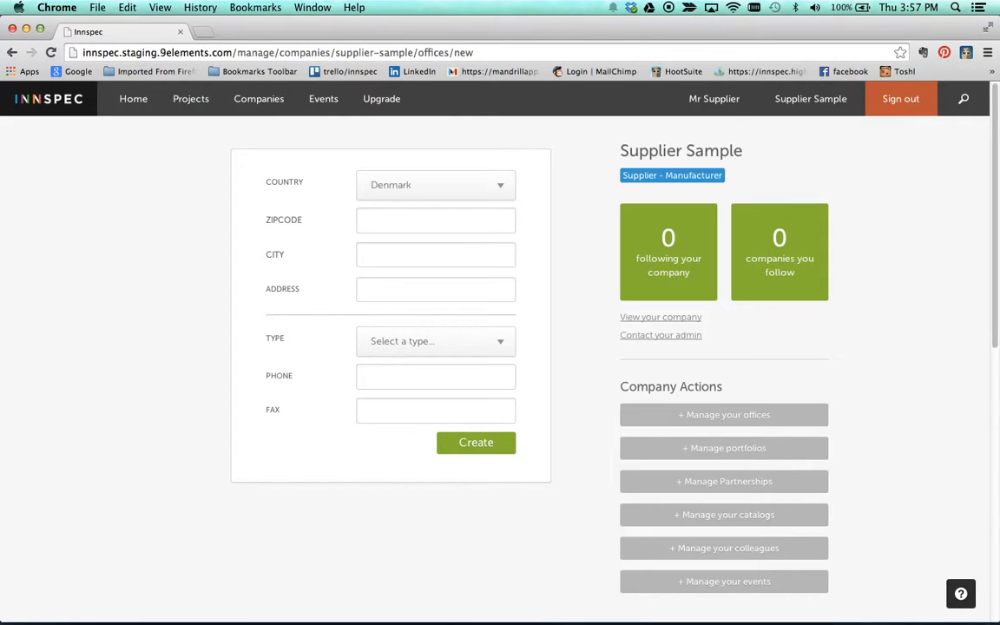
text(1010)
key(Tab)
text(cop)
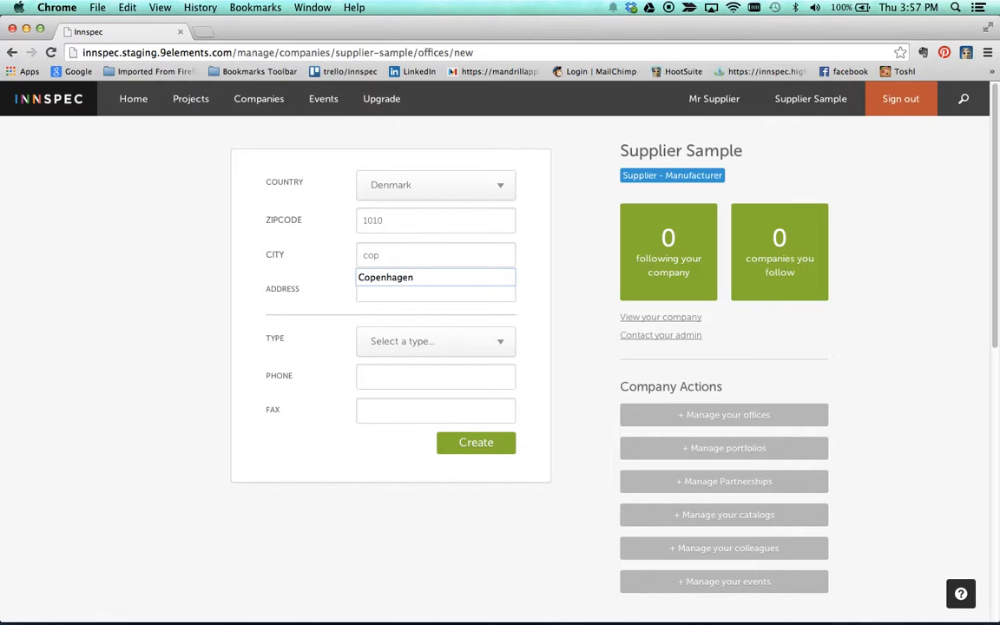
key(Tab)
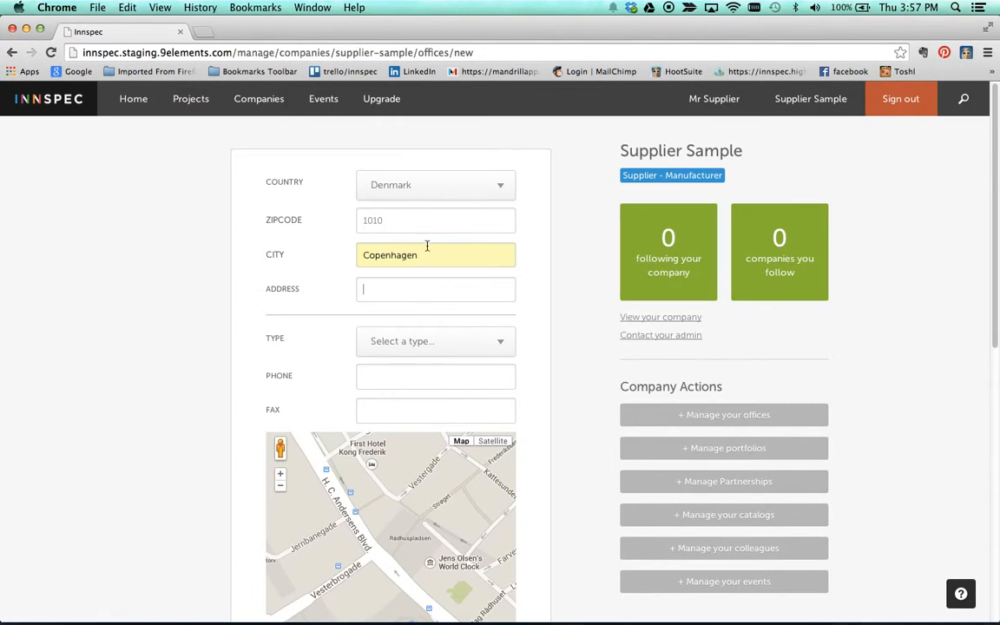
text(123)
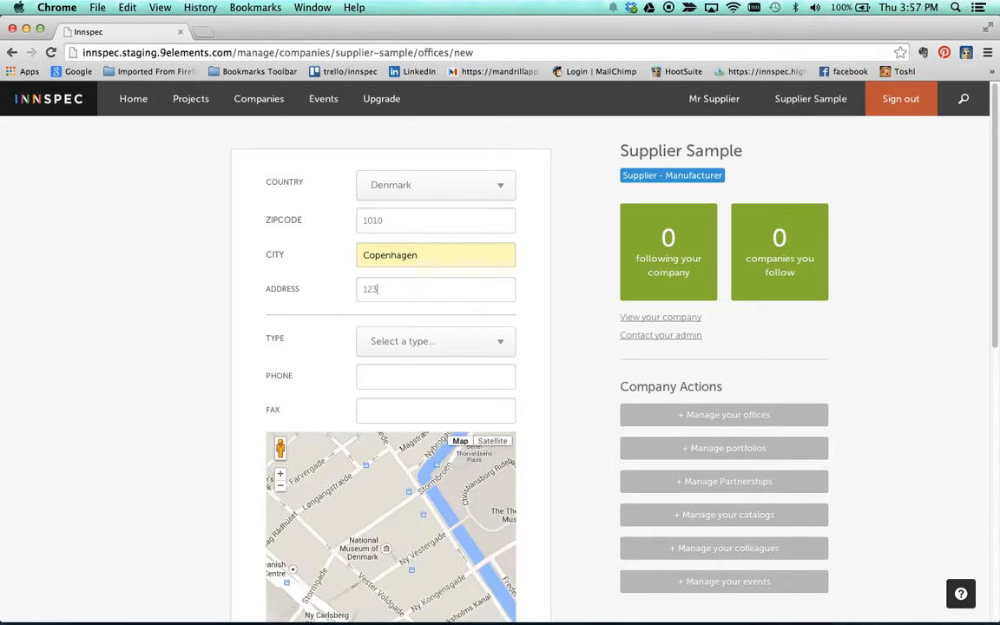
text( high stree)
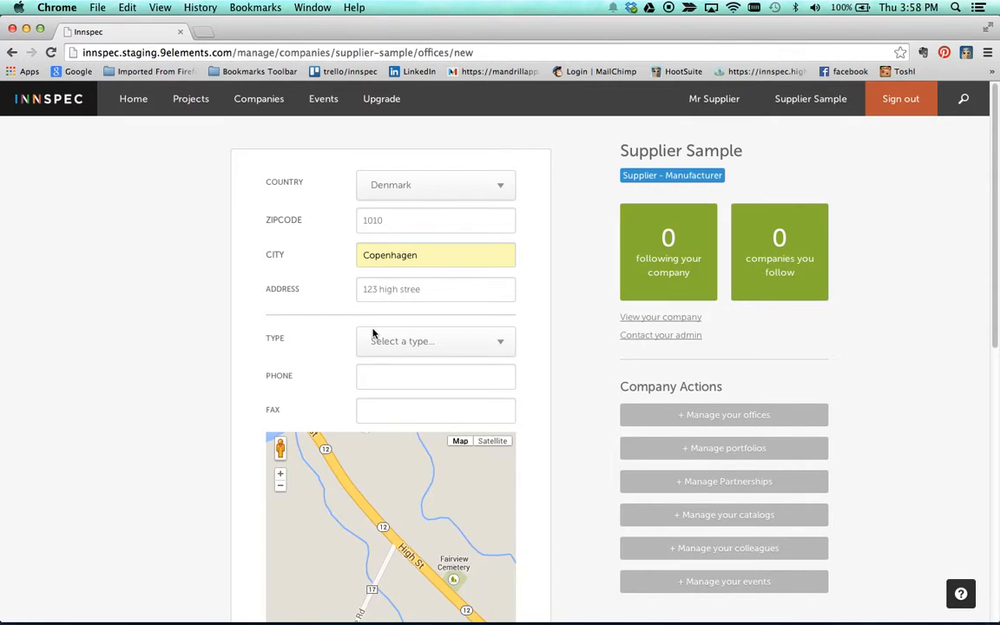
Step: Set office type to office, phone 1341234, fax 12341234, pin the map location, and create it
click(403, 341)
click(382, 437)
click(402, 349)
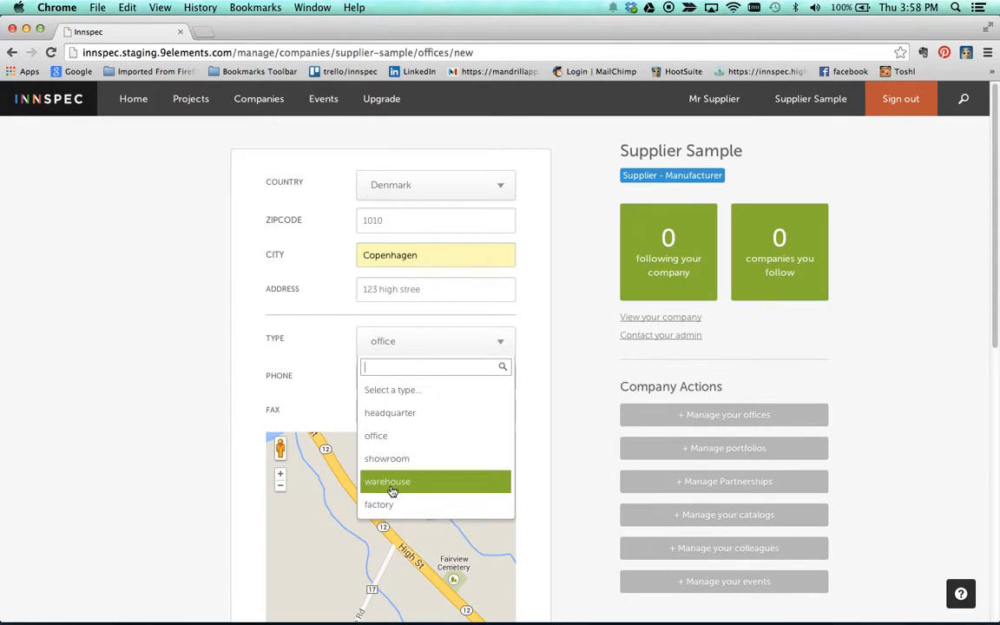
click(379, 436)
click(369, 374)
text(1341234)
key(Tab)
text(12341234)
click(424, 477)
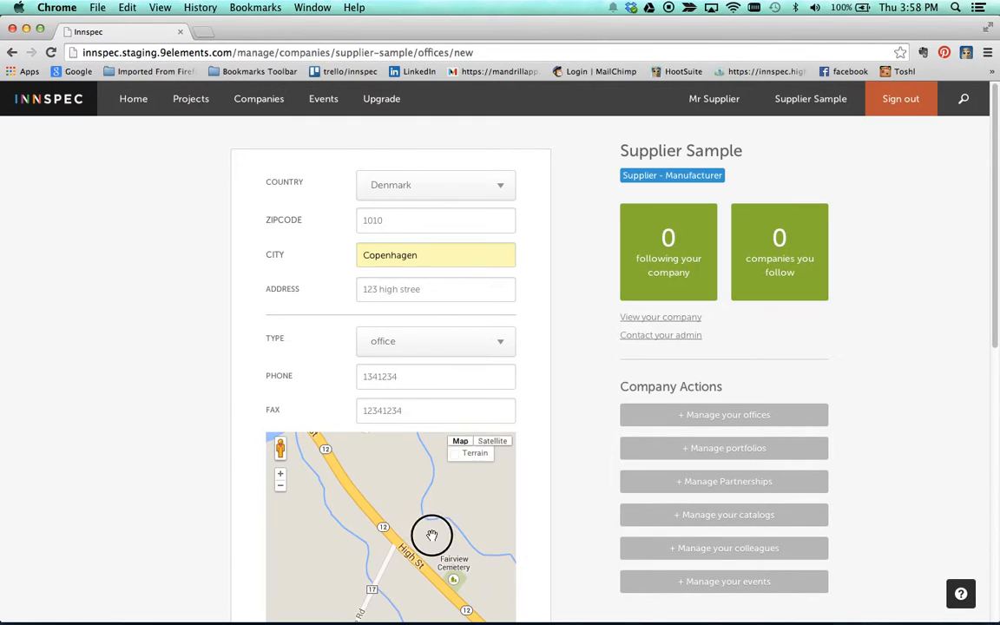
scroll(608, 404, down, 6)
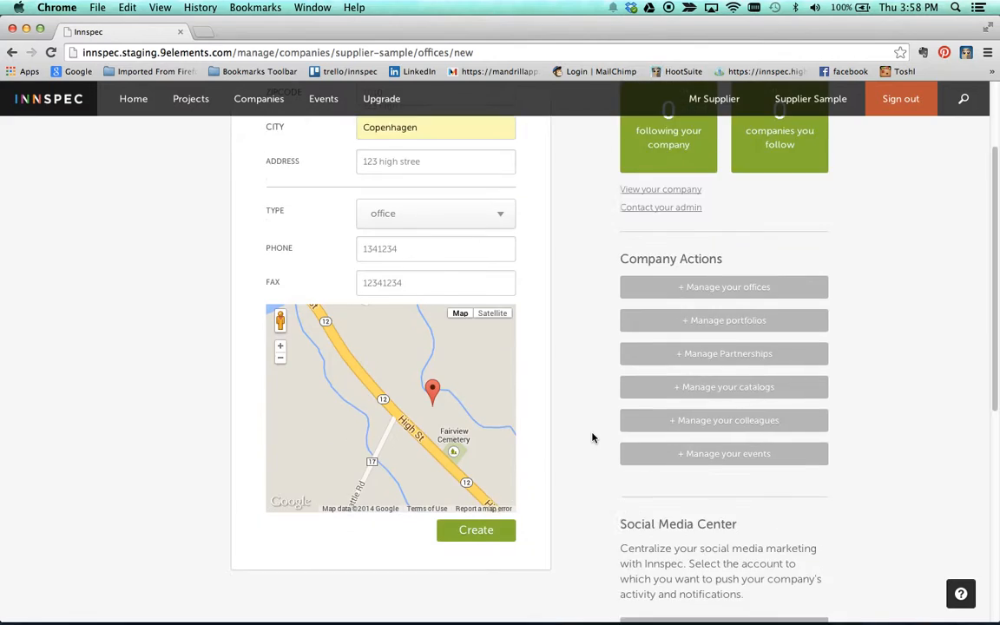
click(475, 420)
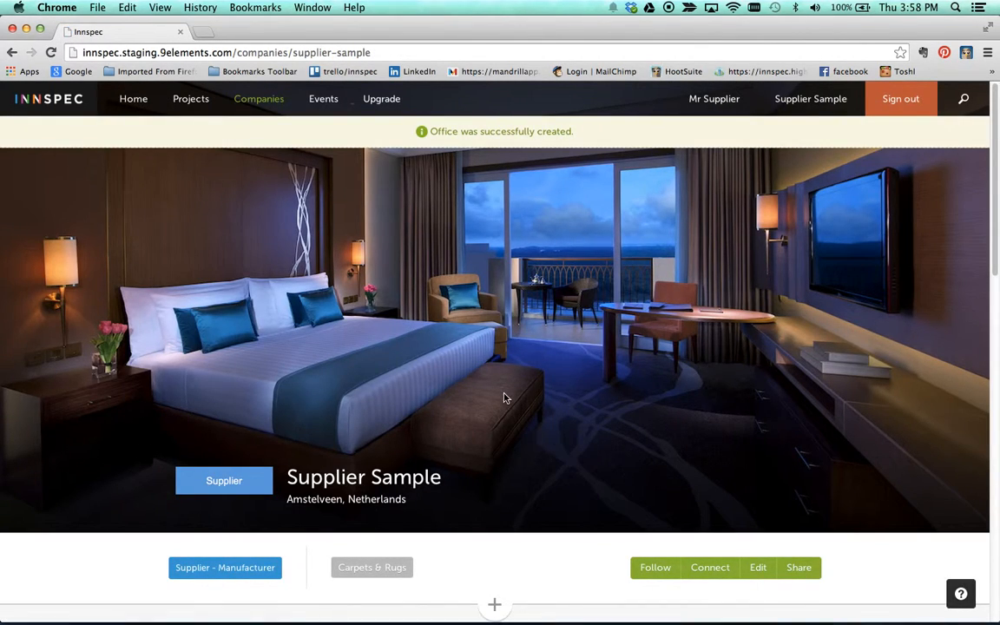
Step: Check the Copenhagen office beside headquarters, then go to the company's portfolio management page
scroll(505, 398, down, 10)
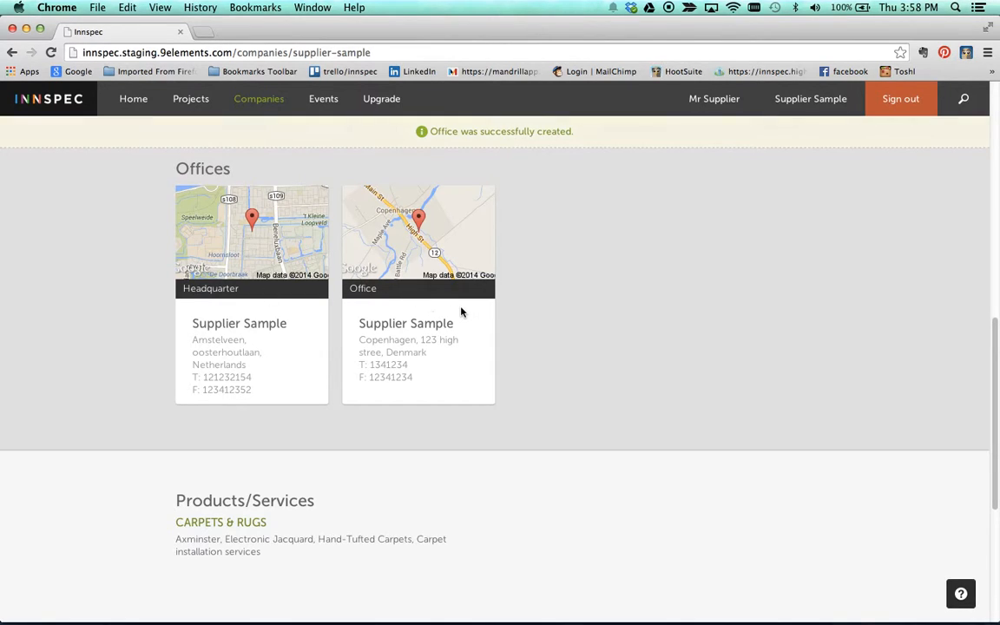
scroll(563, 312, down, 7)
scroll(563, 312, up, 15)
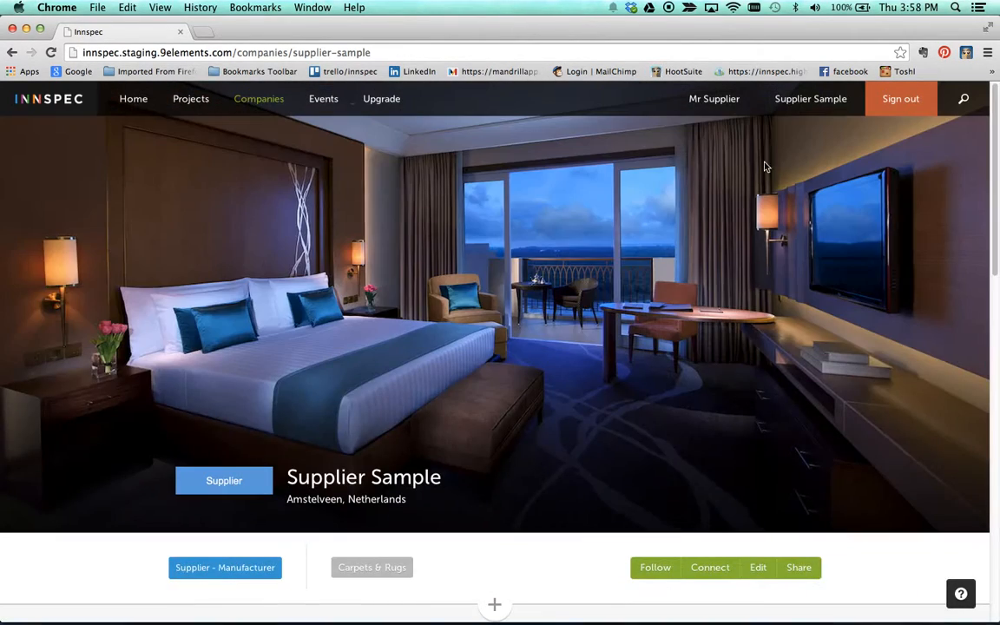
click(806, 101)
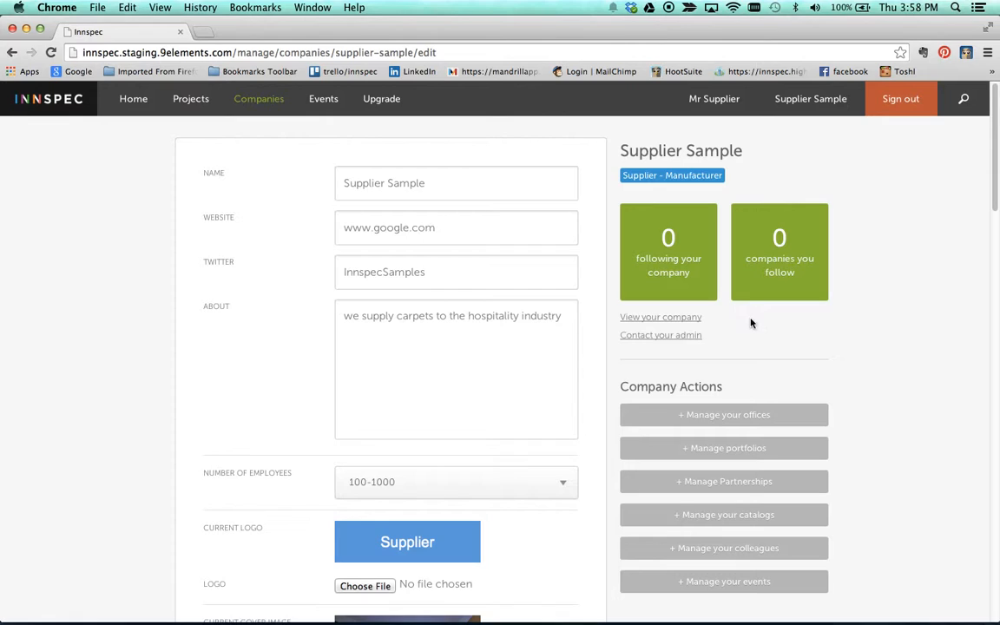
scroll(729, 365, down, 1)
click(721, 395)
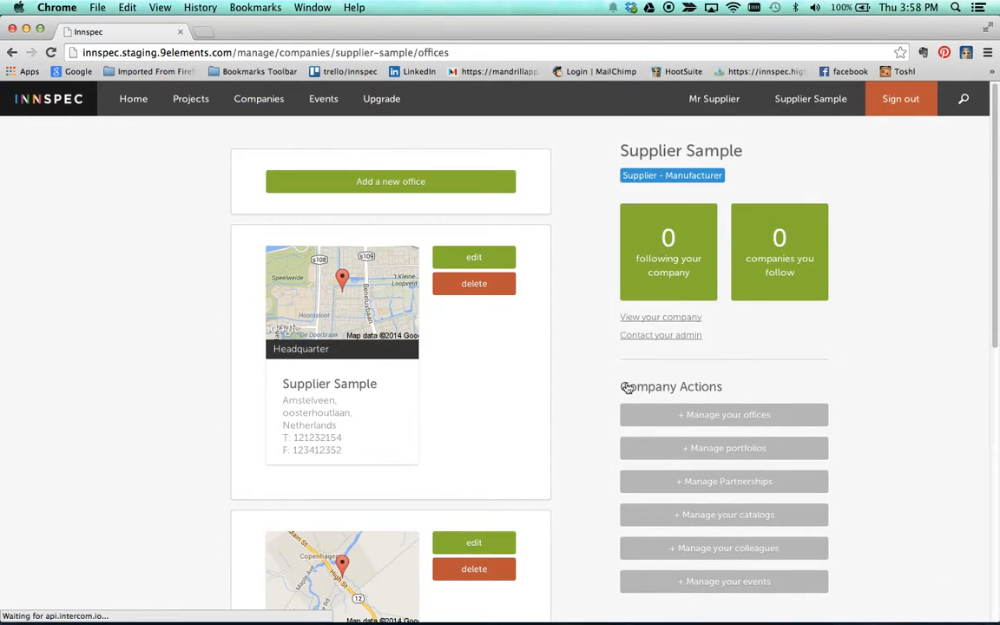
scroll(480, 286, down, 2)
scroll(466, 209, up, 2)
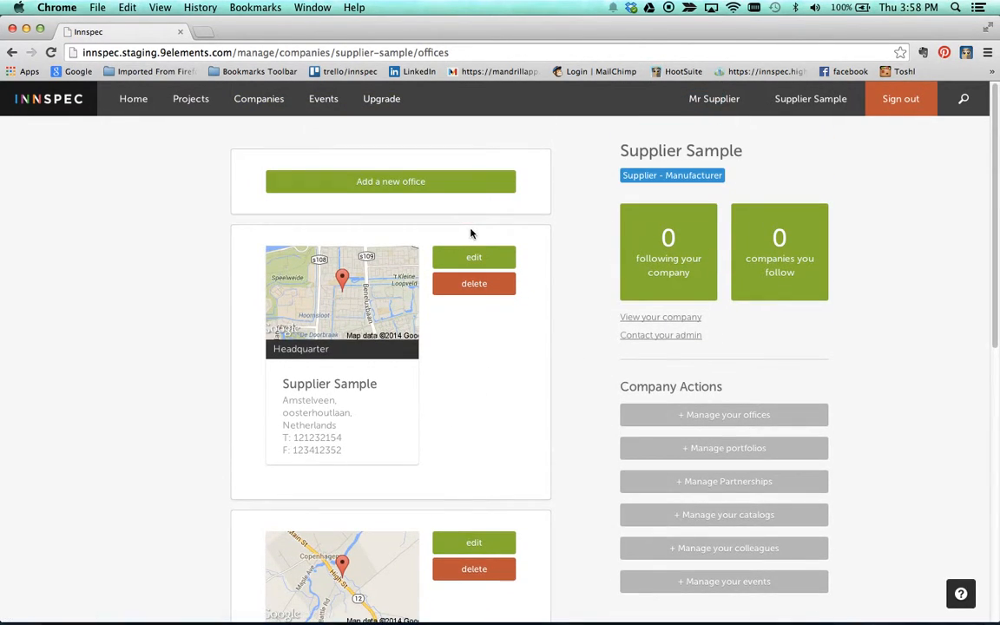
click(742, 449)
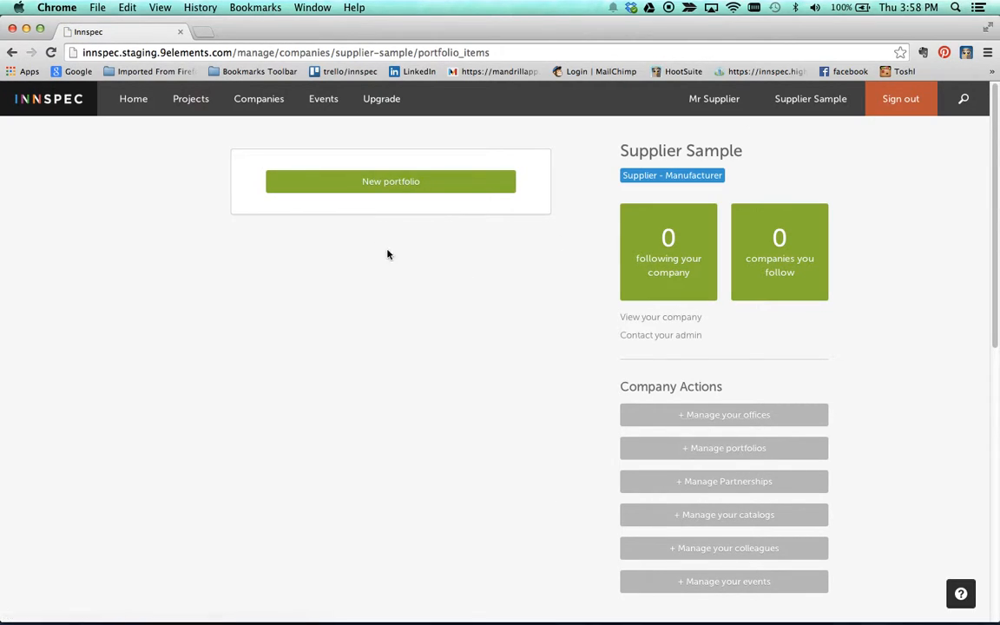
Step: Start a new portfolio linked to Eastern Mangroves by Anantara (Abu Dhabi) and proceed to project details
click(396, 185)
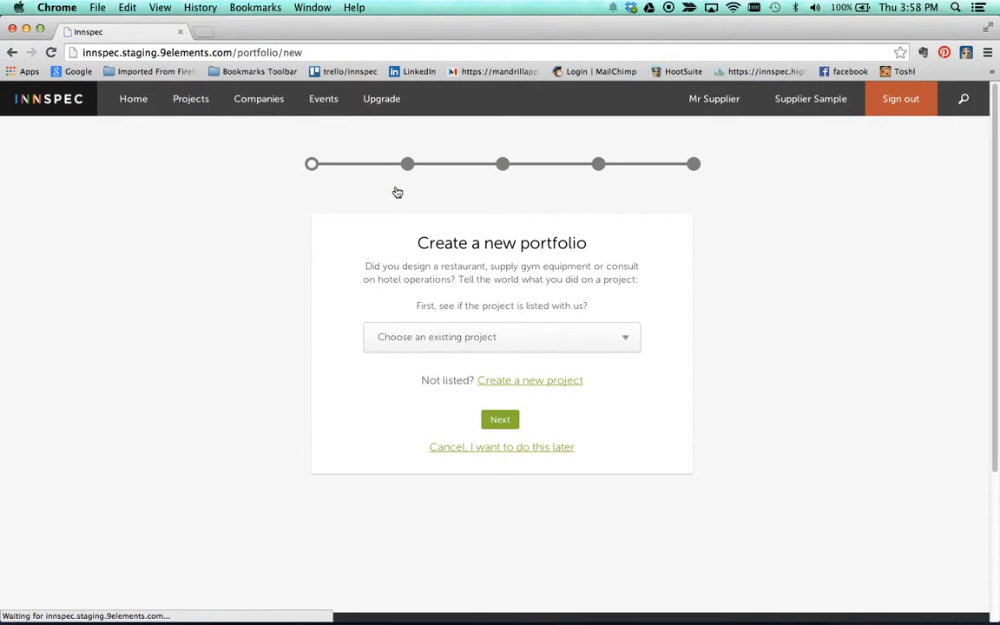
click(485, 341)
click(486, 344)
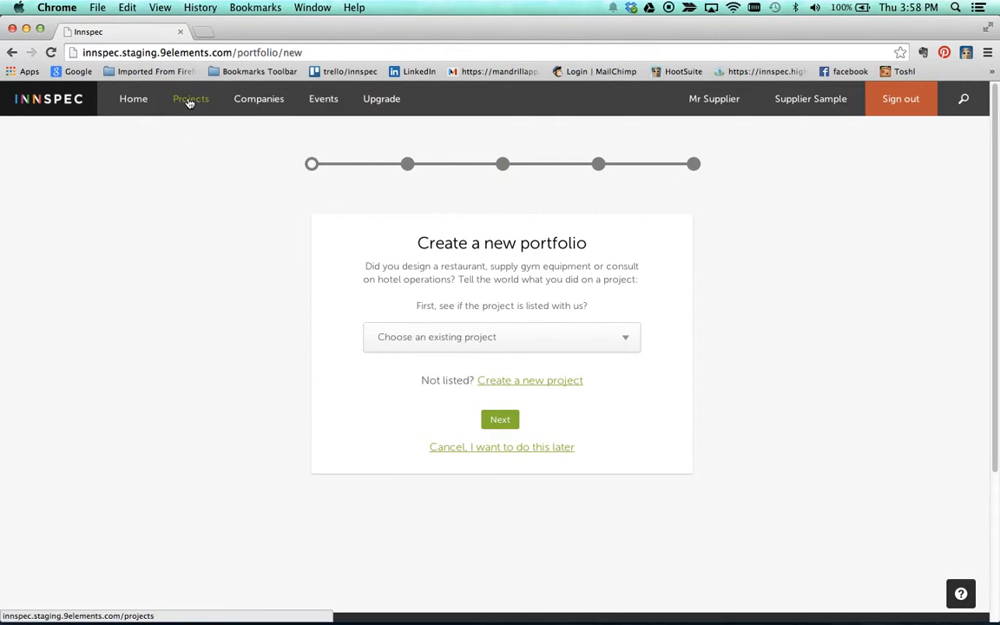
click(473, 338)
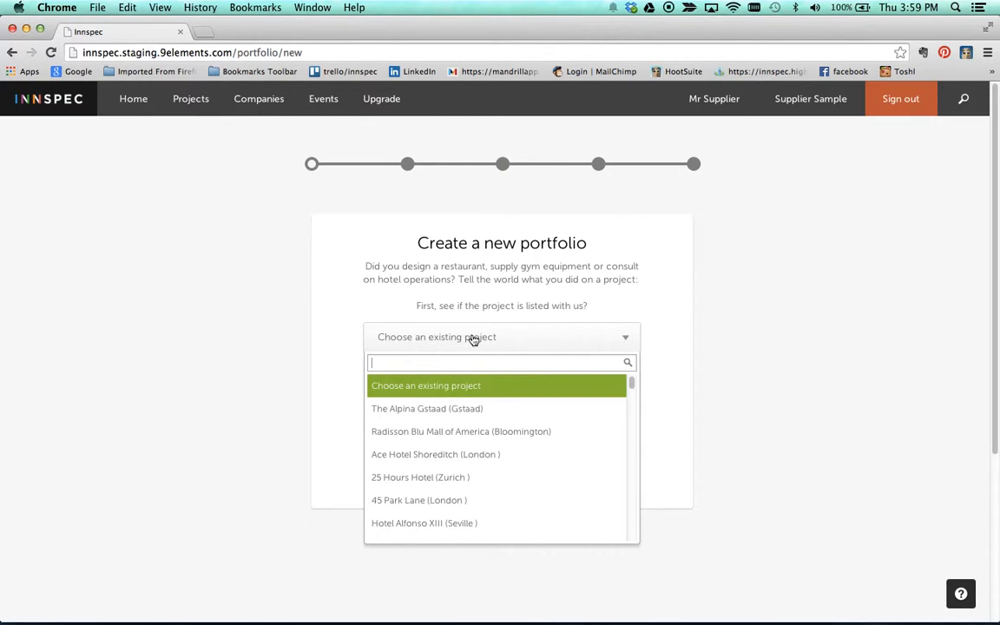
text(Eastern)
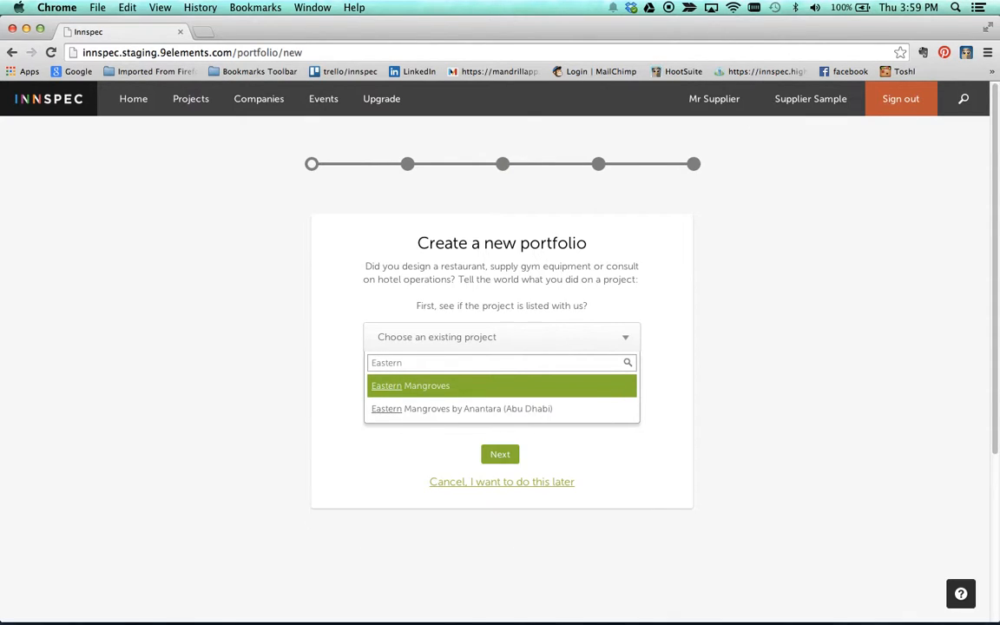
key(Down)
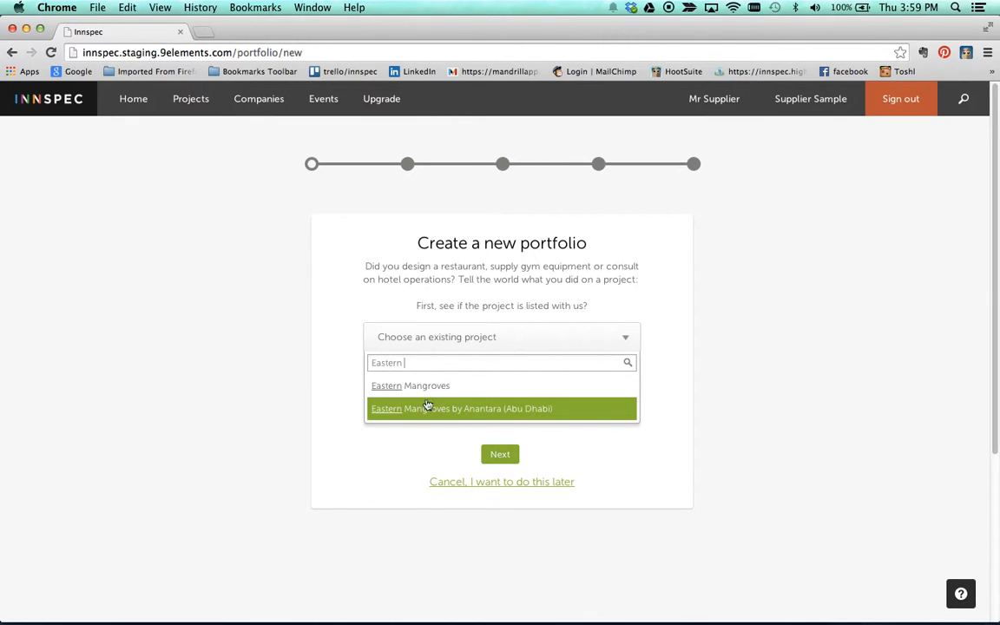
click(467, 413)
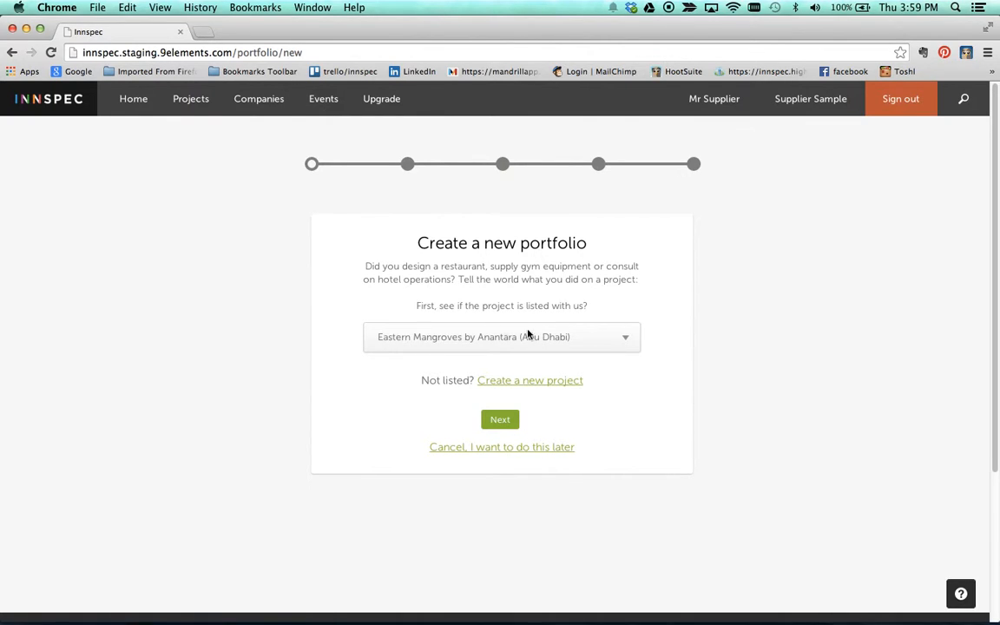
click(503, 420)
click(373, 285)
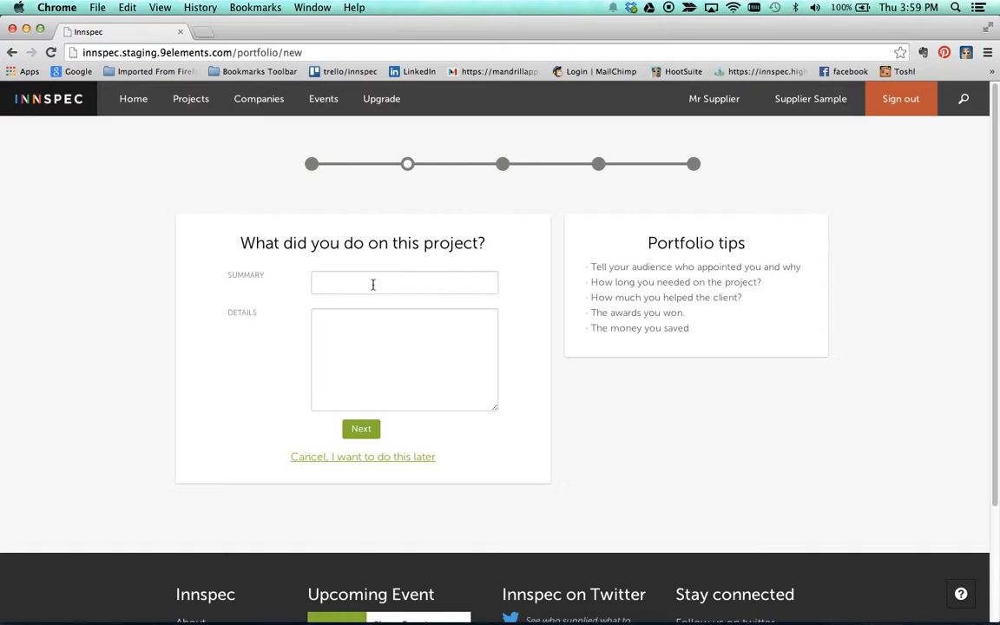
Step: Enter summary 'Supplied & Installed Carpet' and details about custom carpet for all guestrooms & suites
text(Supplied & Installed Carpet)
key(Tab)
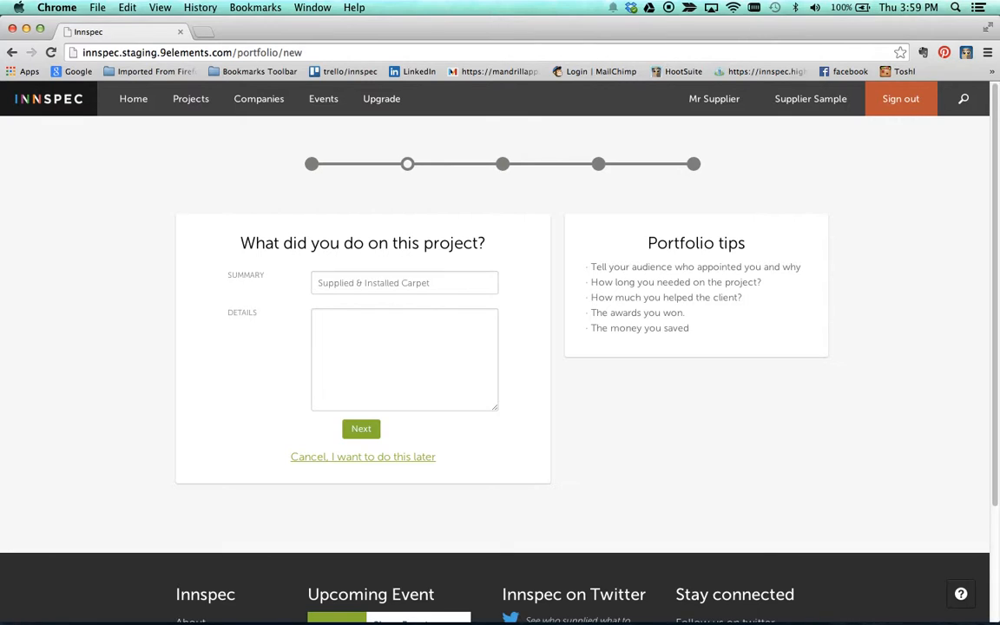
text(Worked with the procuremn)
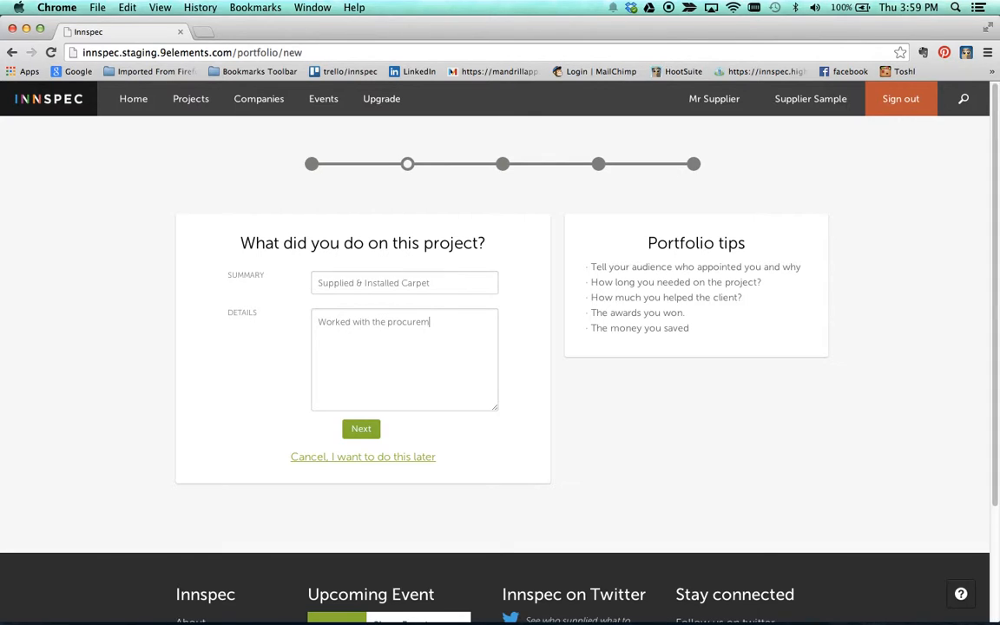
key(BackSpace)
text(ent agent aind)
key(BackSpace)
key(BackSpace)
text(nd client)
text(to)
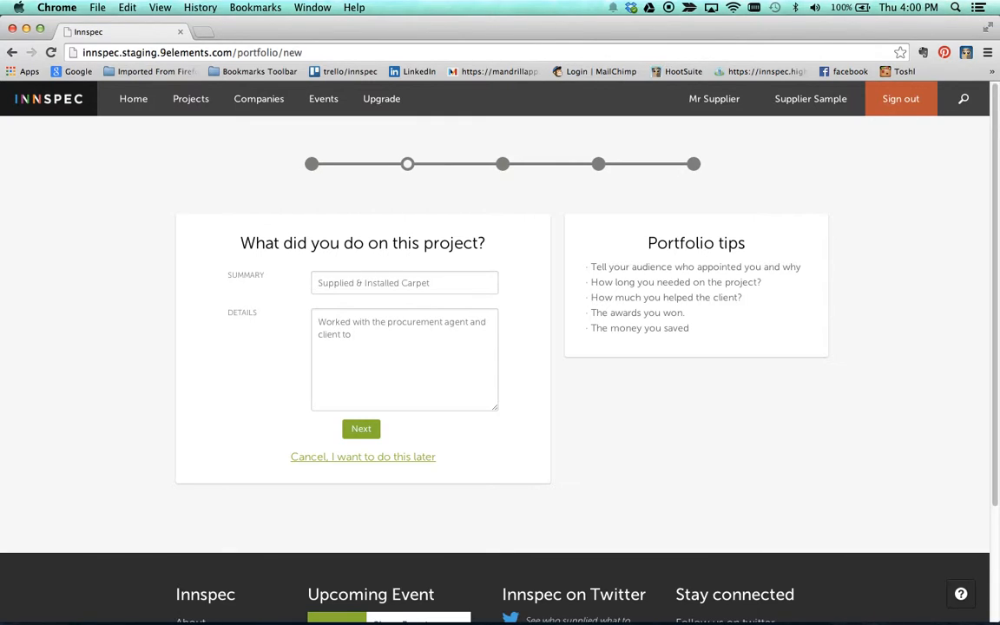
text( custom produce carpet for all)
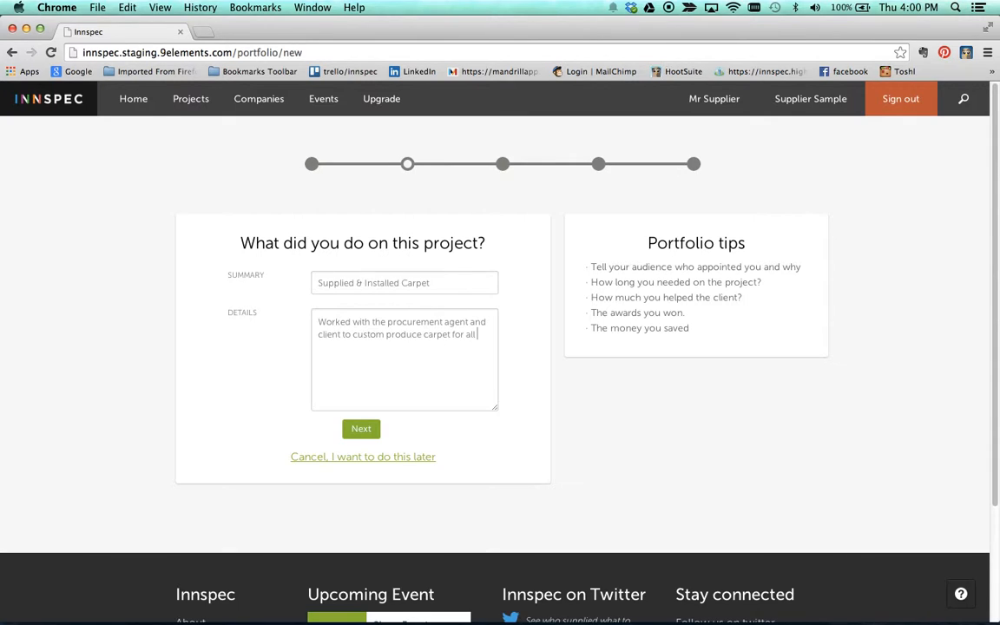
text( guestrooms & suites)
Step: Upload the three eastern mangroves images from Desktop > Supplier Sample > Project Imagery
click(361, 429)
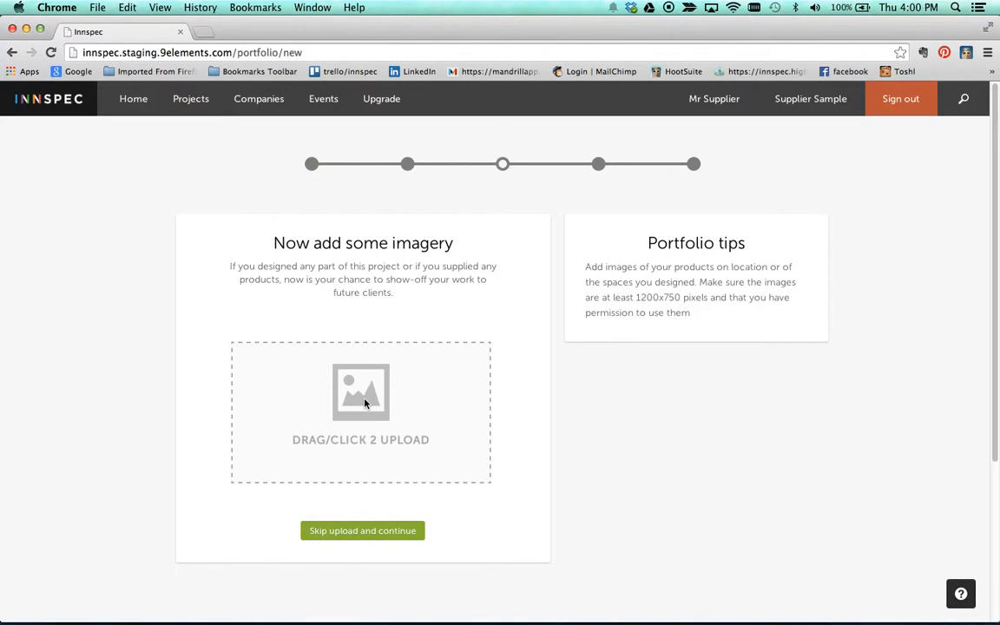
click(365, 402)
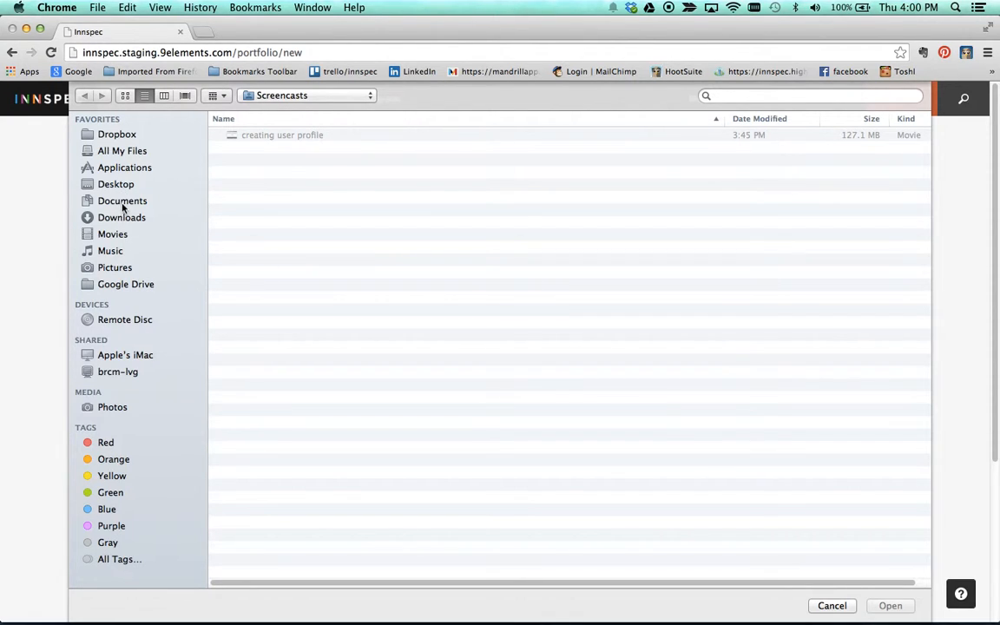
click(108, 180)
double_click(274, 136)
double_click(278, 172)
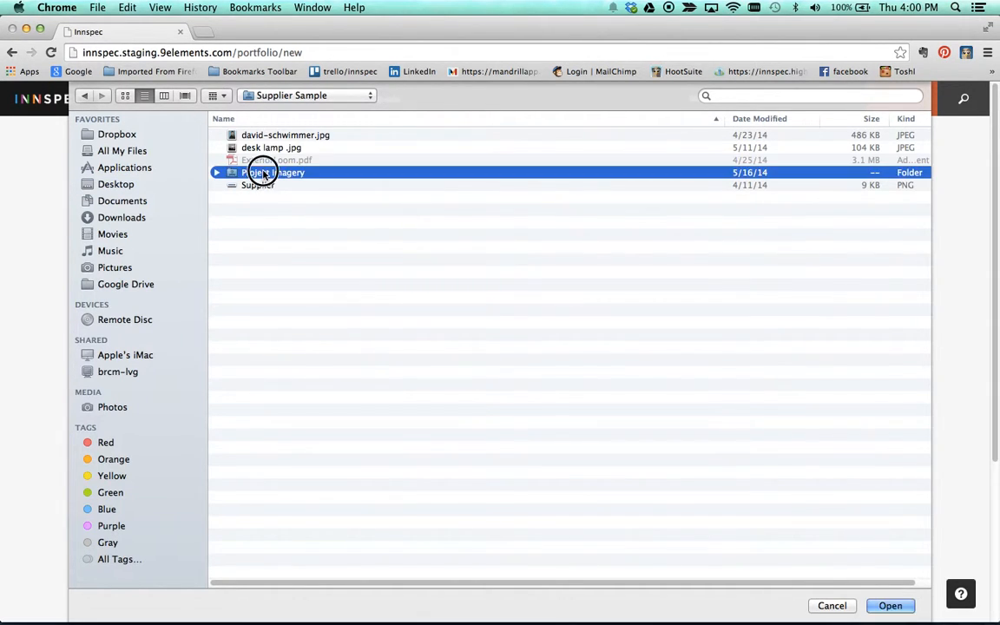
click(308, 176)
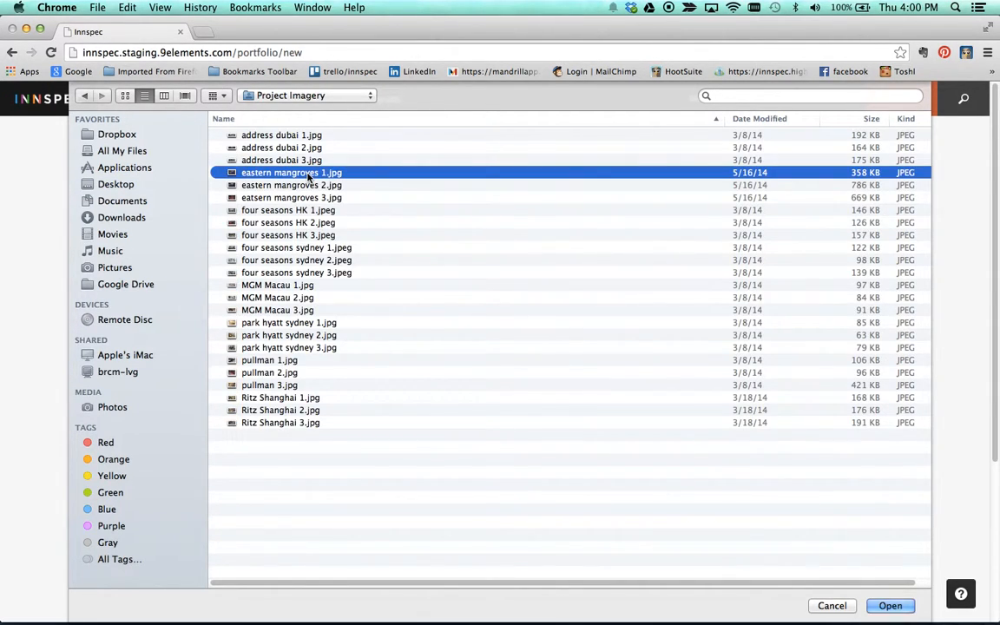
key(shift+Down)
key(shift+Down)
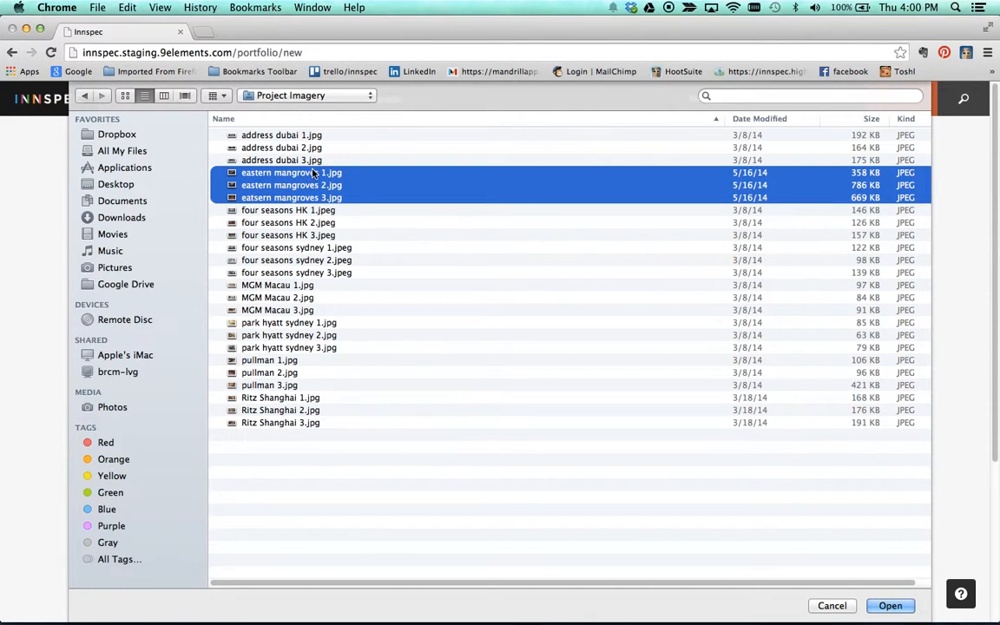
click(892, 607)
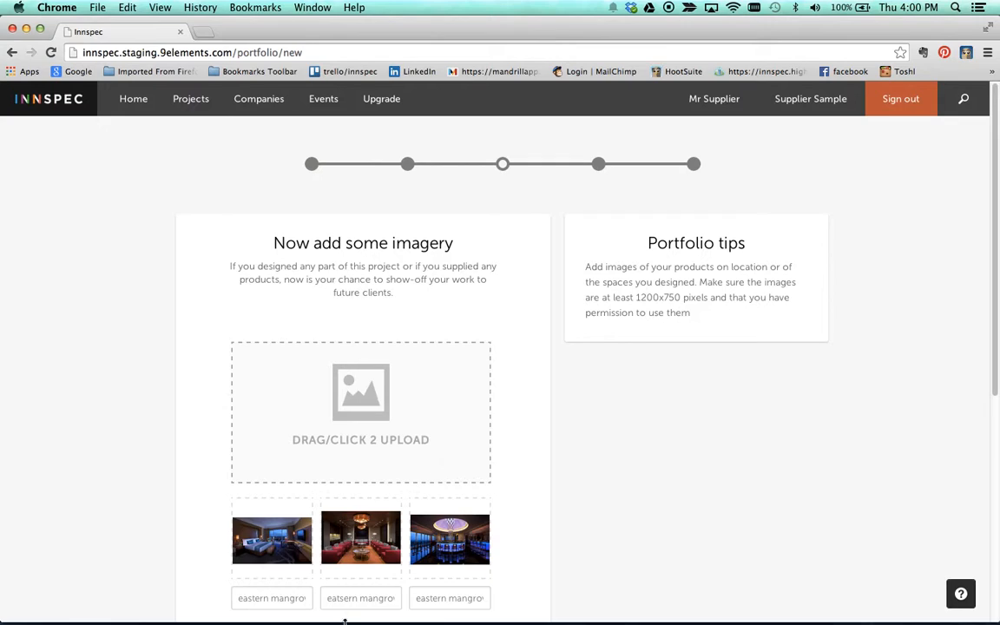
Step: Replace the first mangroves photo's caption with 'King Room'
scroll(261, 597, down, 2)
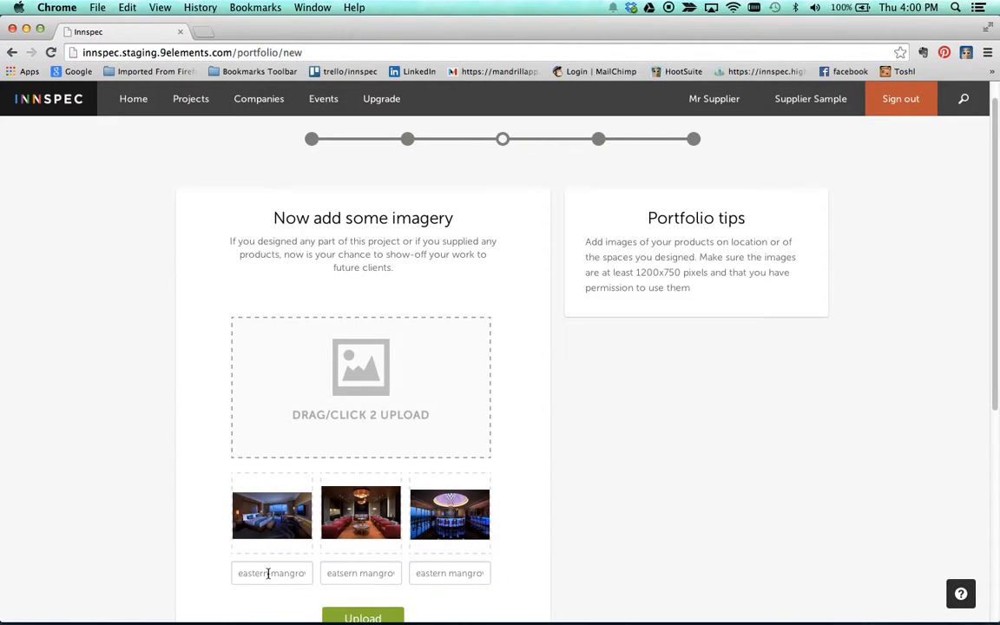
drag(239, 574, 428, 570)
scroll(576, 531, down, 3)
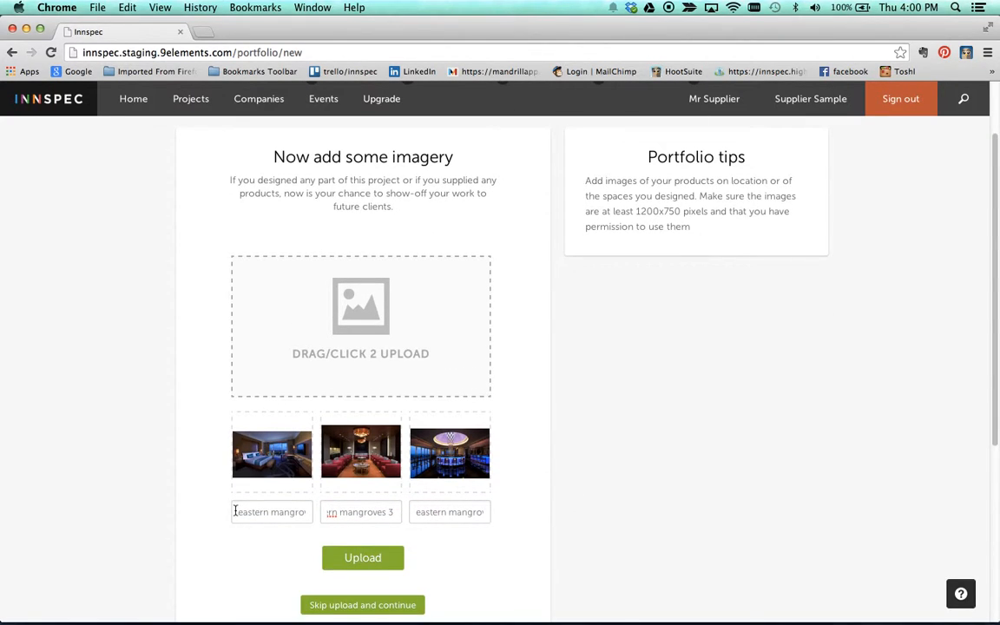
drag(235, 511, 363, 512)
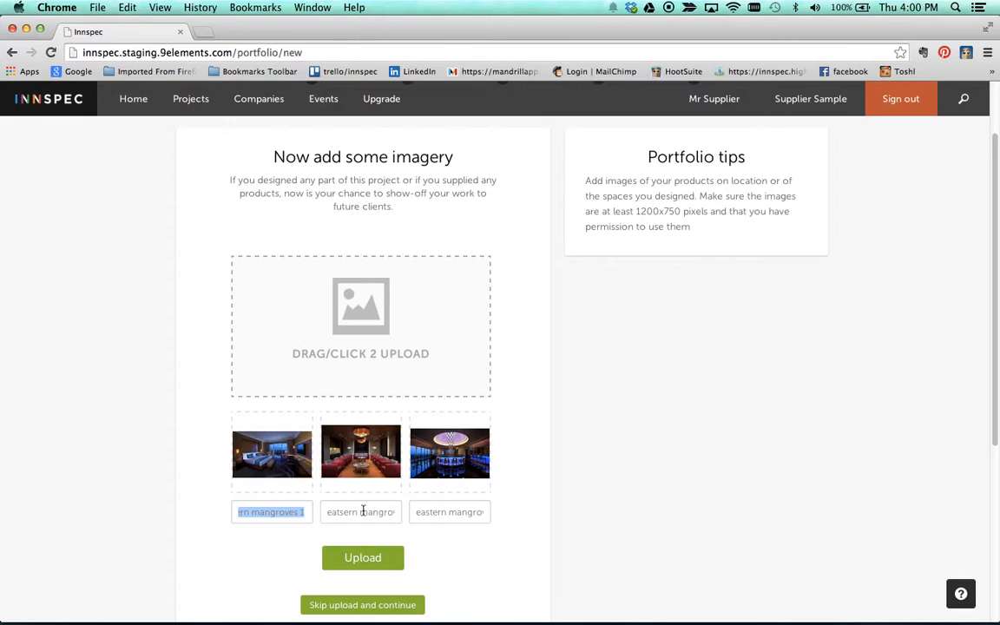
text(Suite)
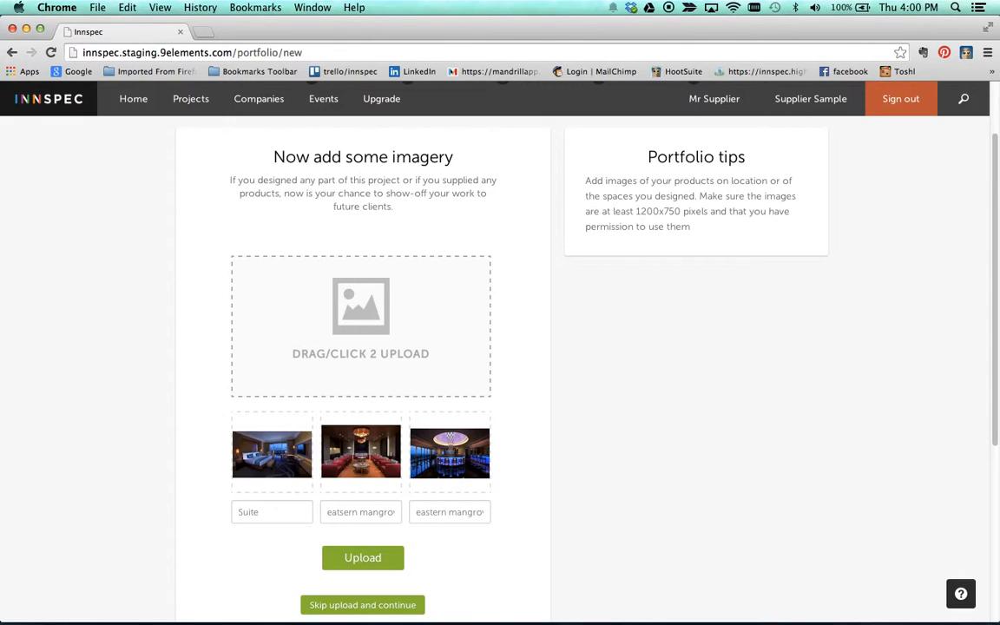
key(BackSpace)
key(BackSpace)
key(BackSpace)
key(BackSpace)
key(BackSpace)
text(King Room)
Step: Upload the three captioned images and continue to the endorsement step
click(371, 561)
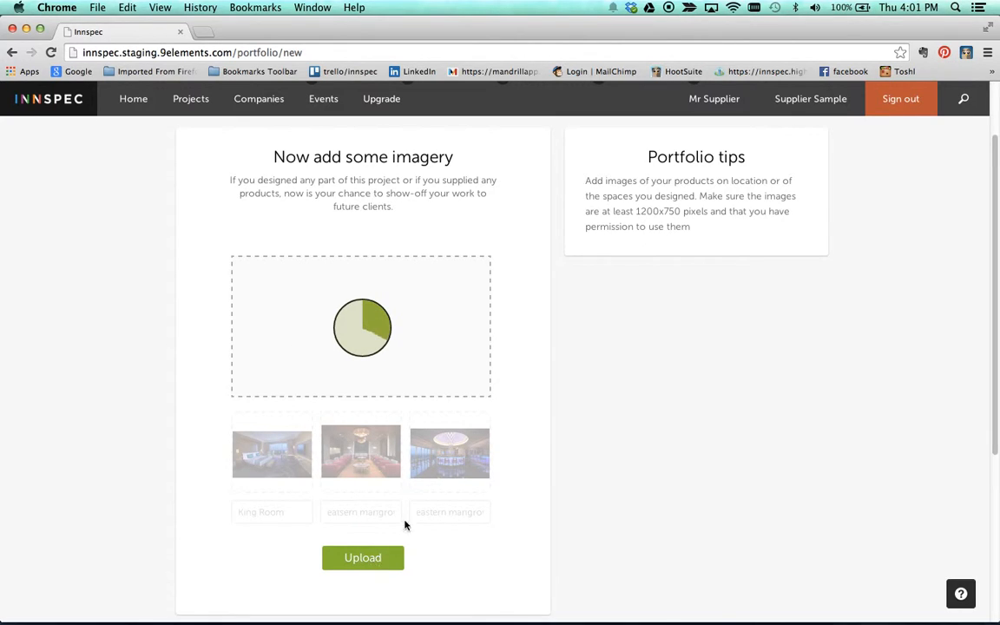
scroll(408, 521, down, 3)
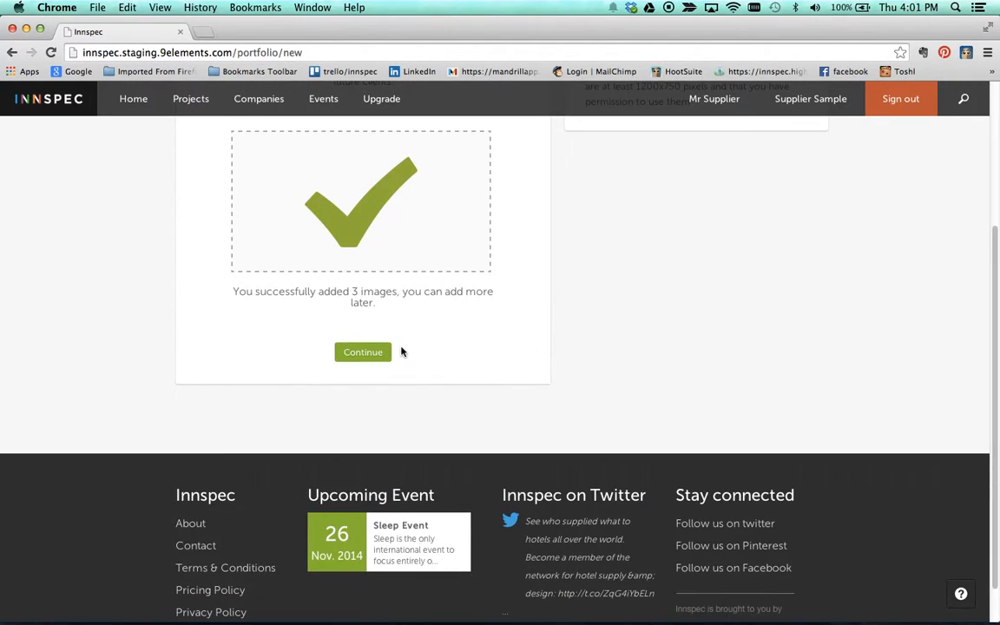
scroll(402, 351, up, 5)
click(357, 564)
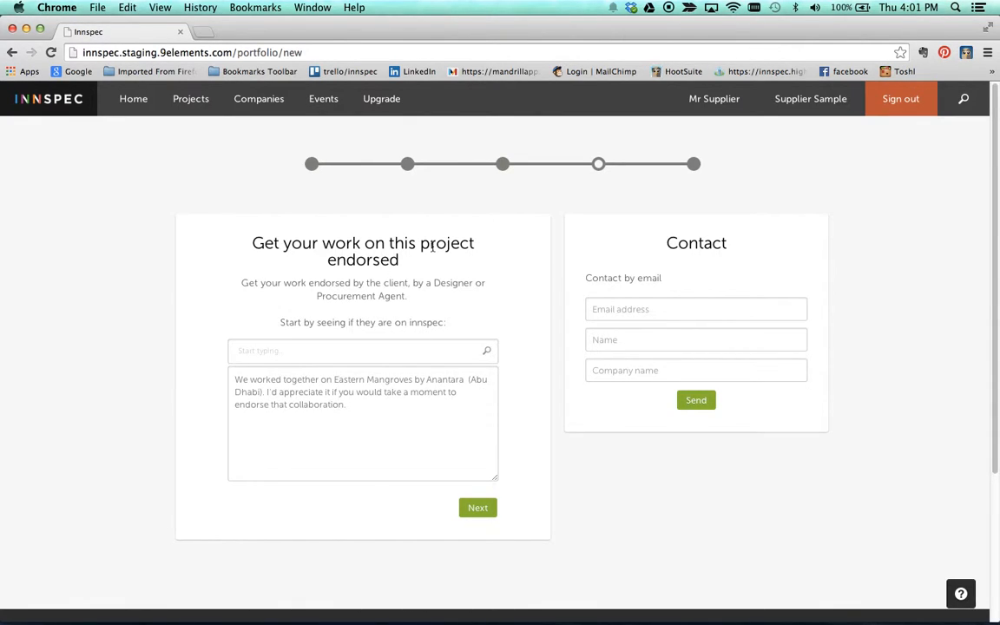
Step: Enter the endorser's name and e-mail, and review the pre-filled endorsement request message
click(334, 348)
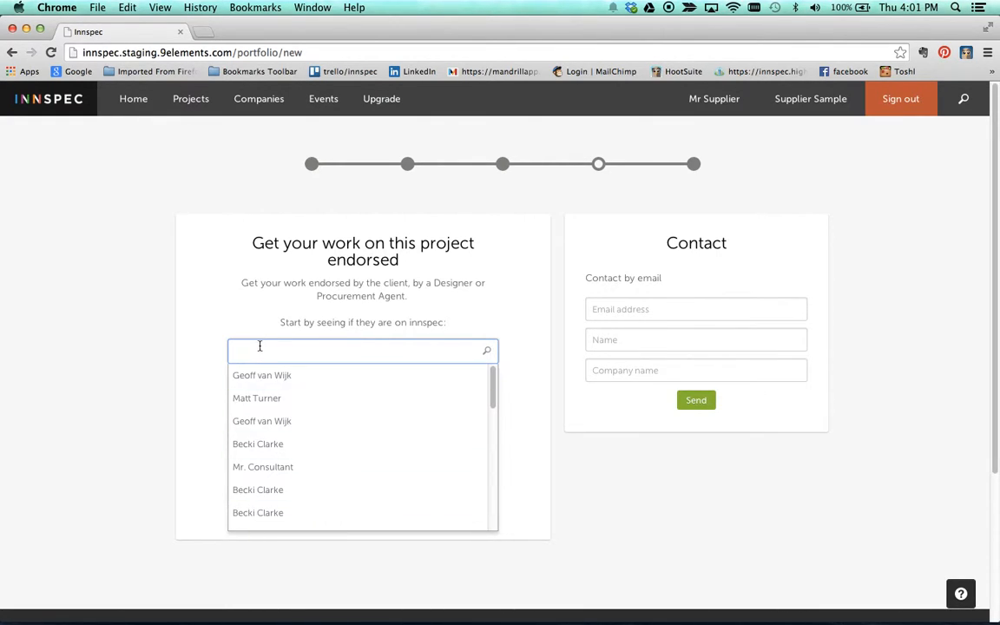
key(Escape)
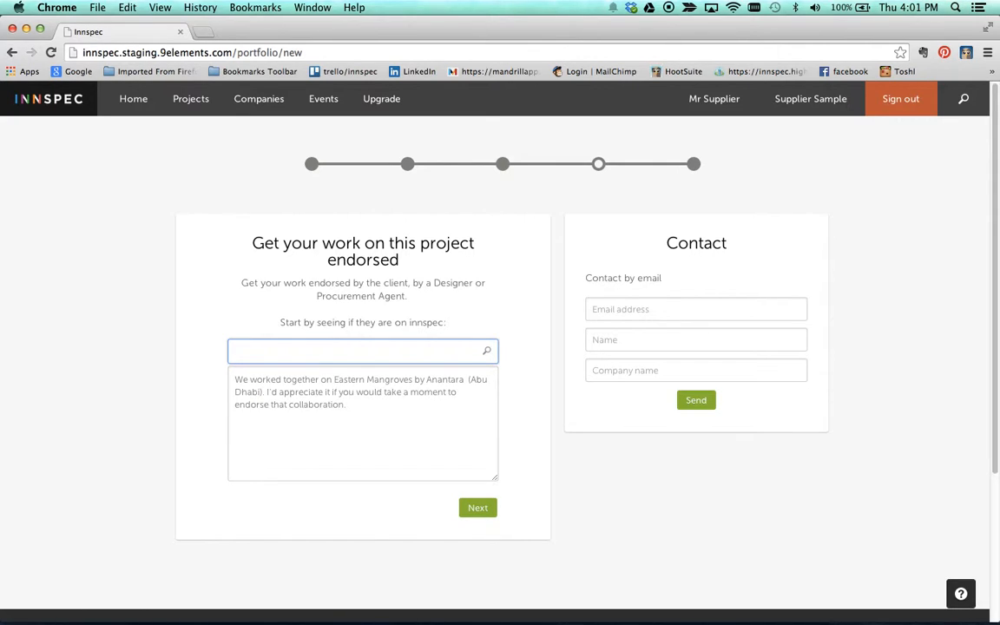
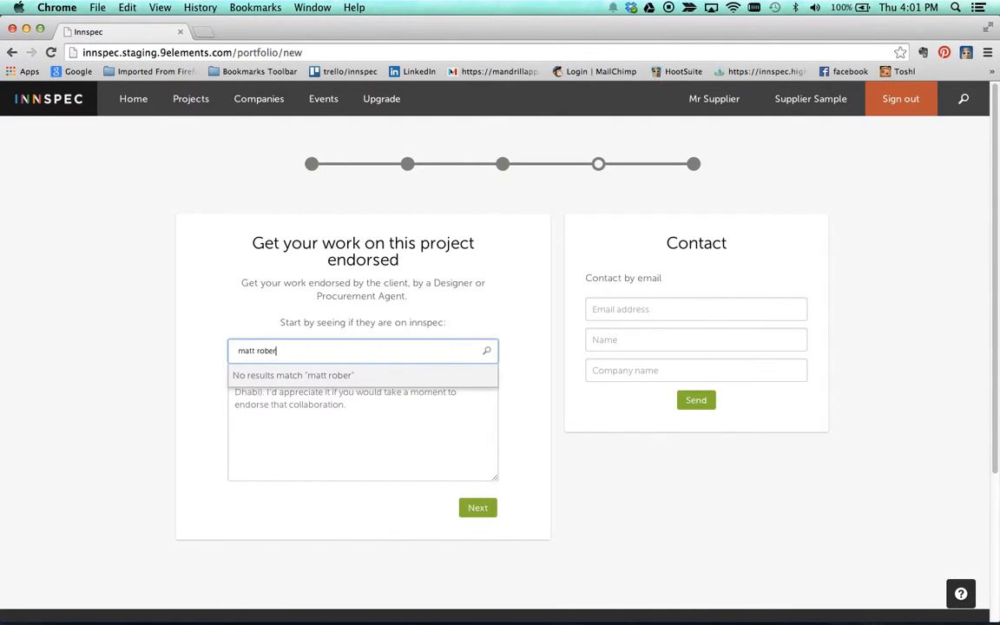
click(647, 304)
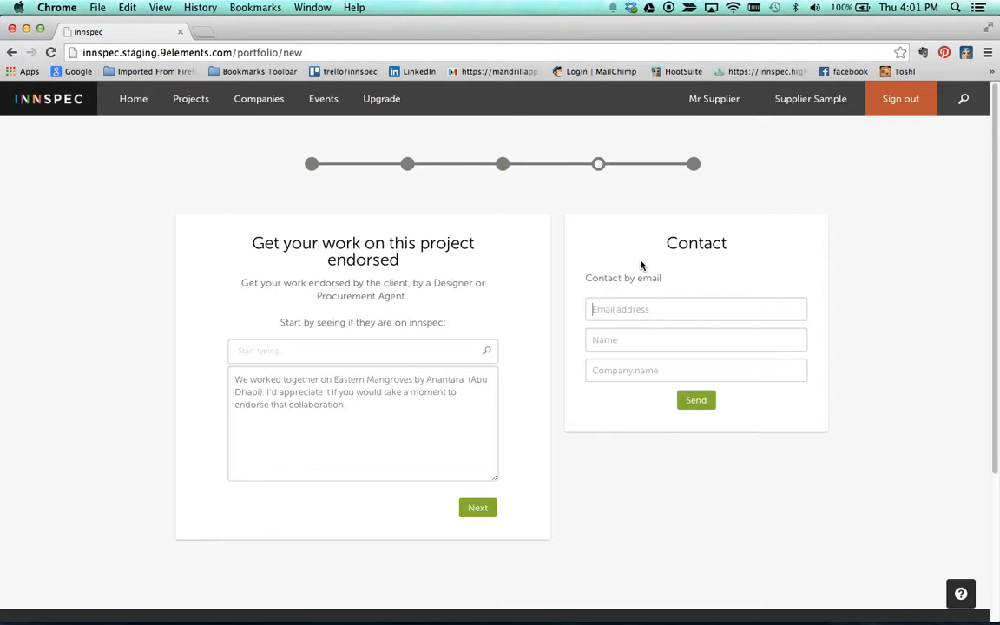
click(335, 353)
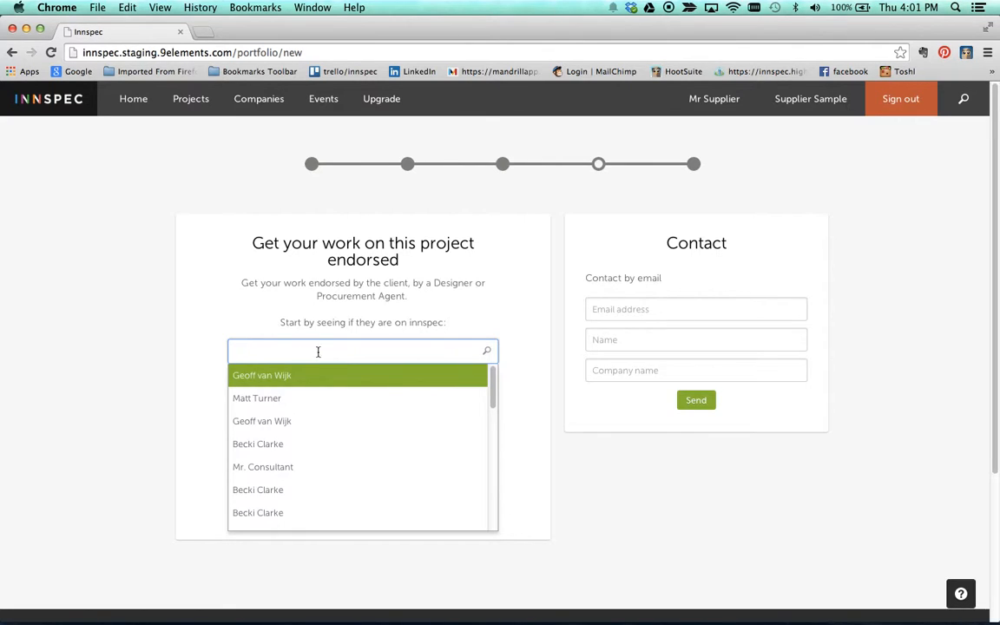
click(156, 417)
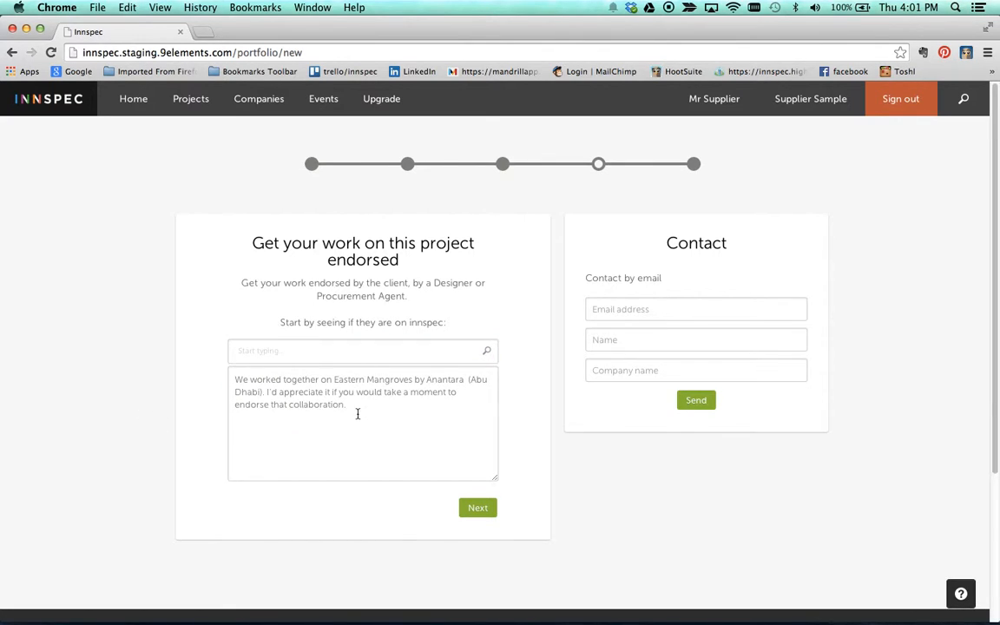
drag(234, 380, 387, 406)
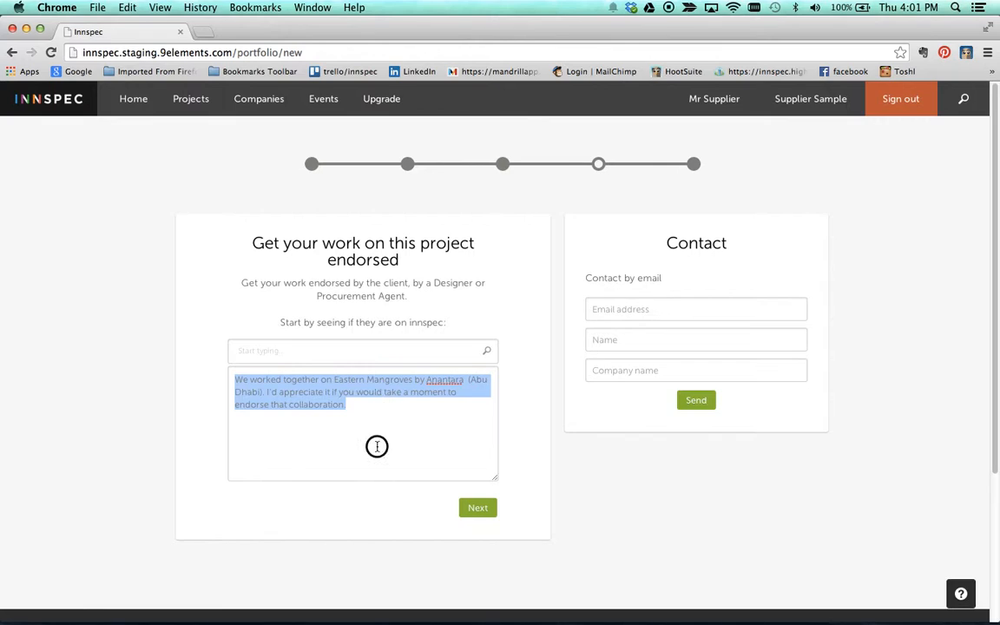
click(340, 403)
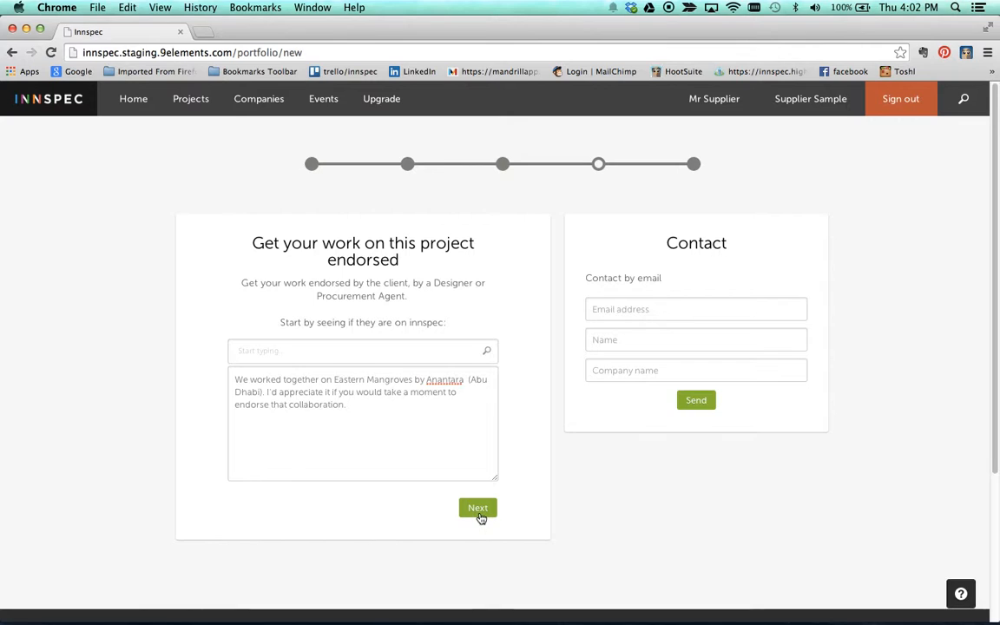
scroll(565, 492, down, 1)
Step: Create the portfolio, open it, and page through its project photos in the carousel
click(480, 474)
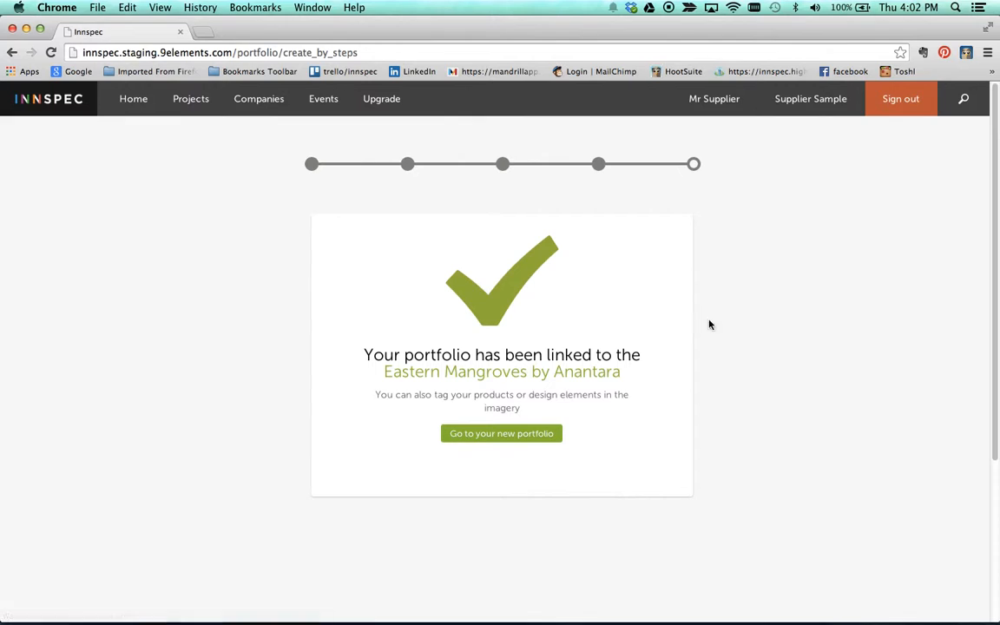
click(511, 439)
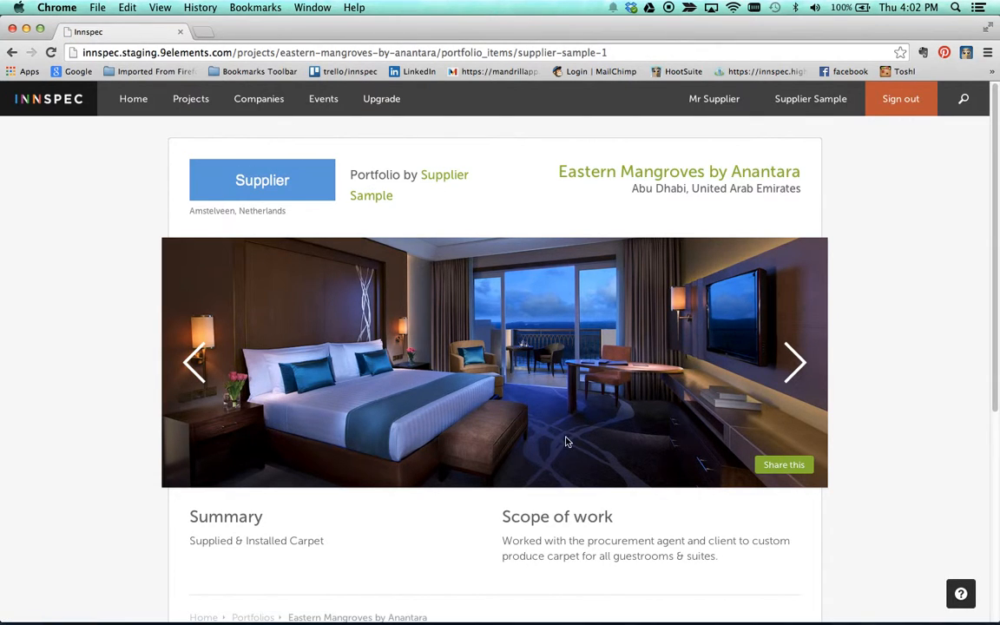
click(785, 364)
click(799, 363)
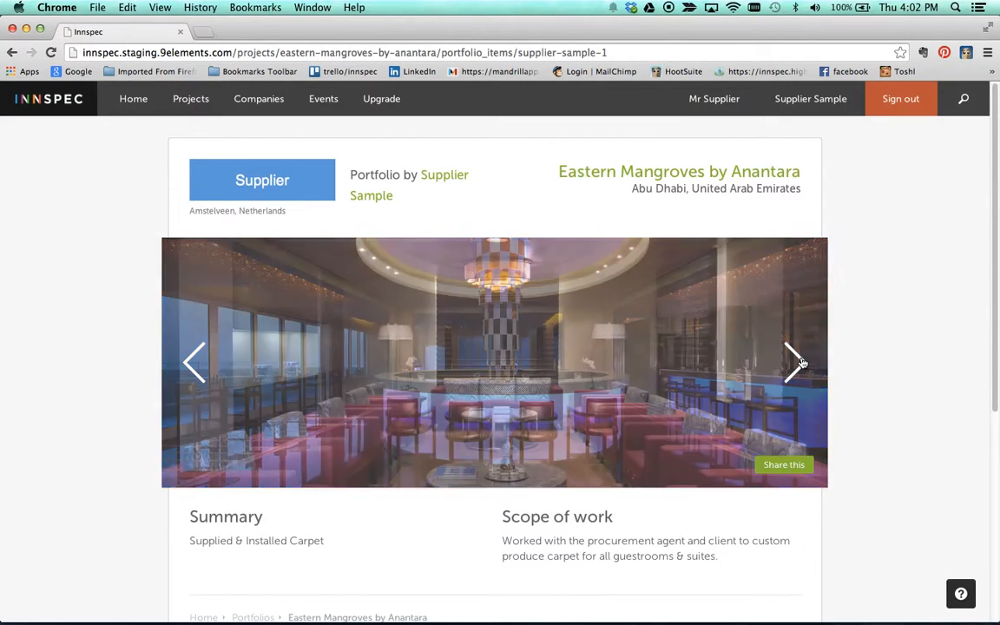
click(797, 363)
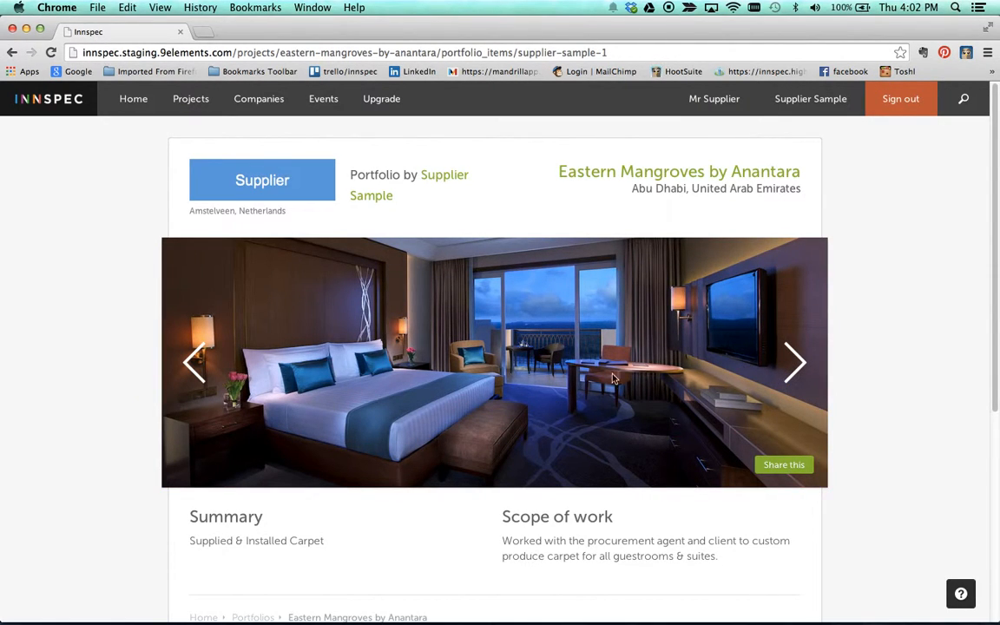
click(797, 364)
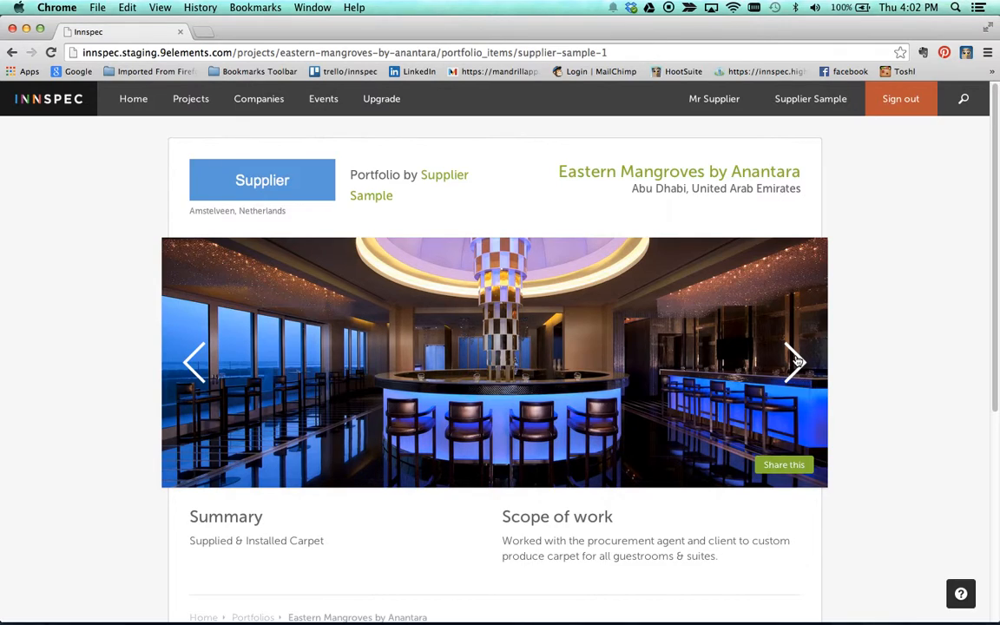
scroll(808, 361, down, 5)
scroll(806, 292, up, 5)
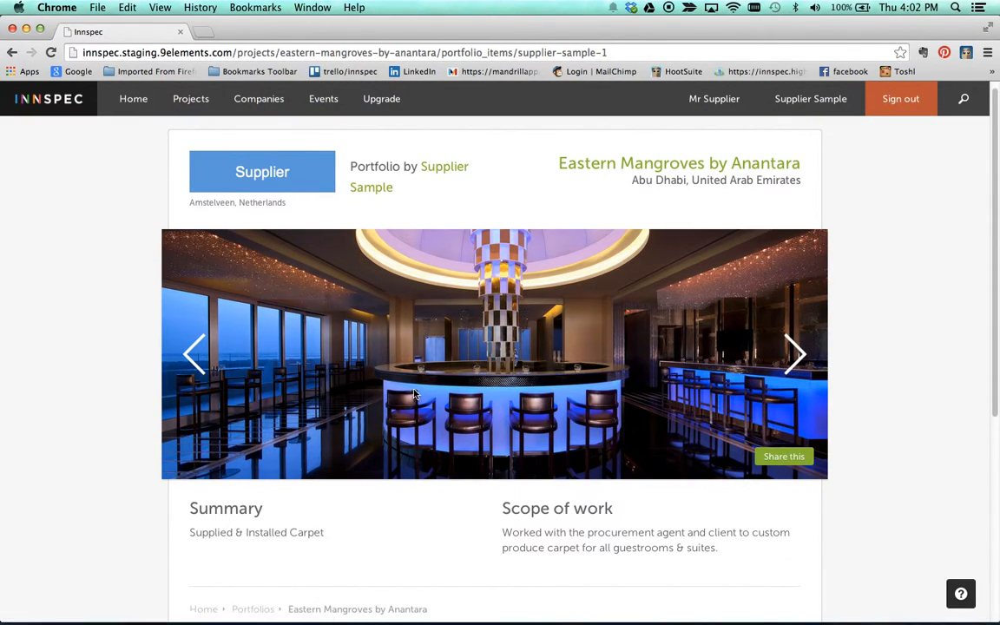
click(785, 101)
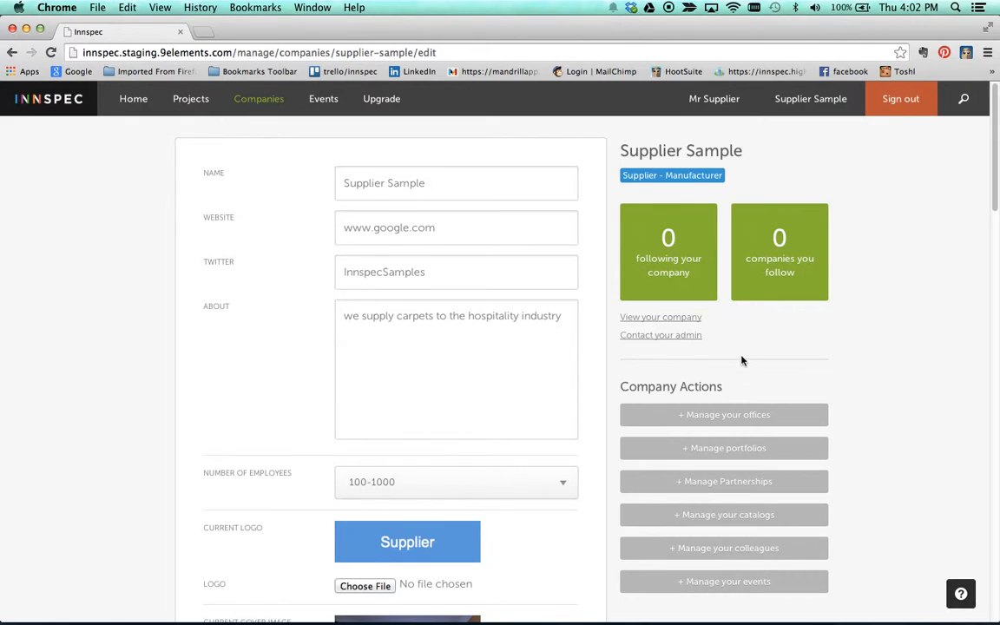
Step: Show the company's portfolio list, which includes Eastern Mangroves by Anantara
scroll(743, 359, down, 1)
scroll(742, 359, down, 3)
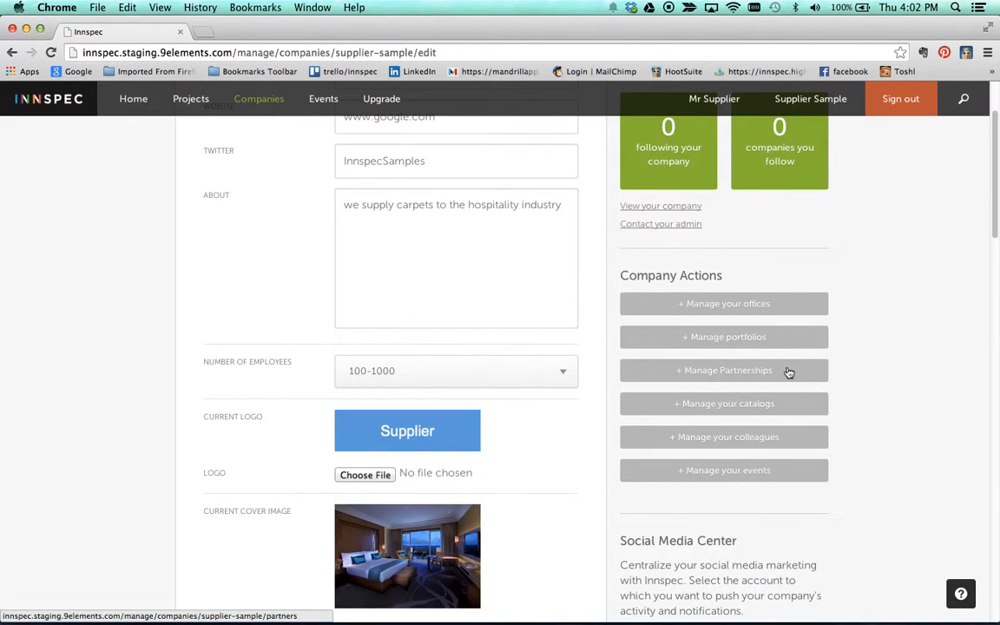
click(728, 337)
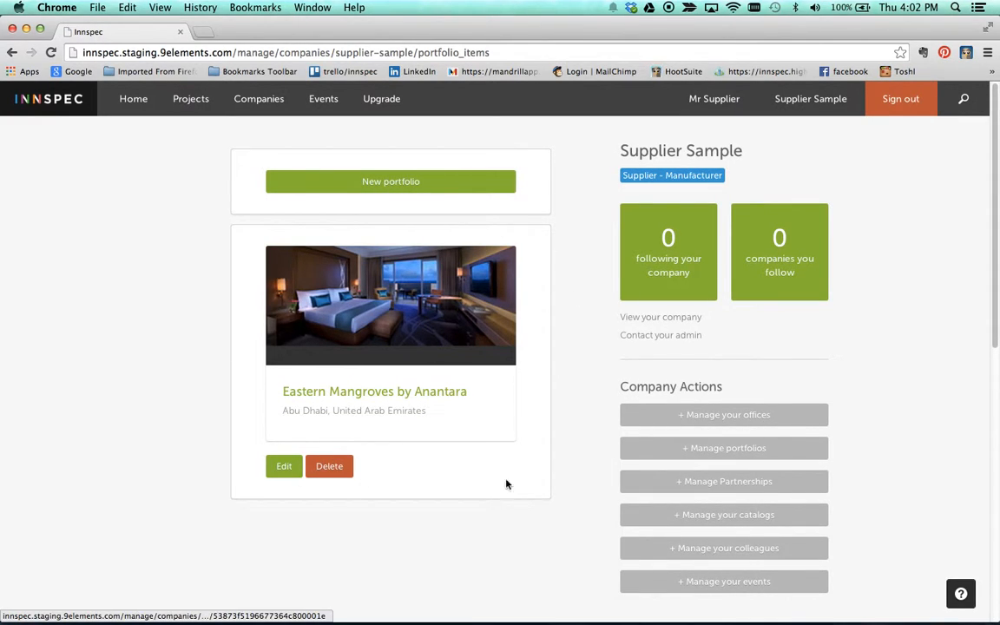
Step: Open the partnerships page and browse the Select a Partner list without choosing anyone
click(737, 486)
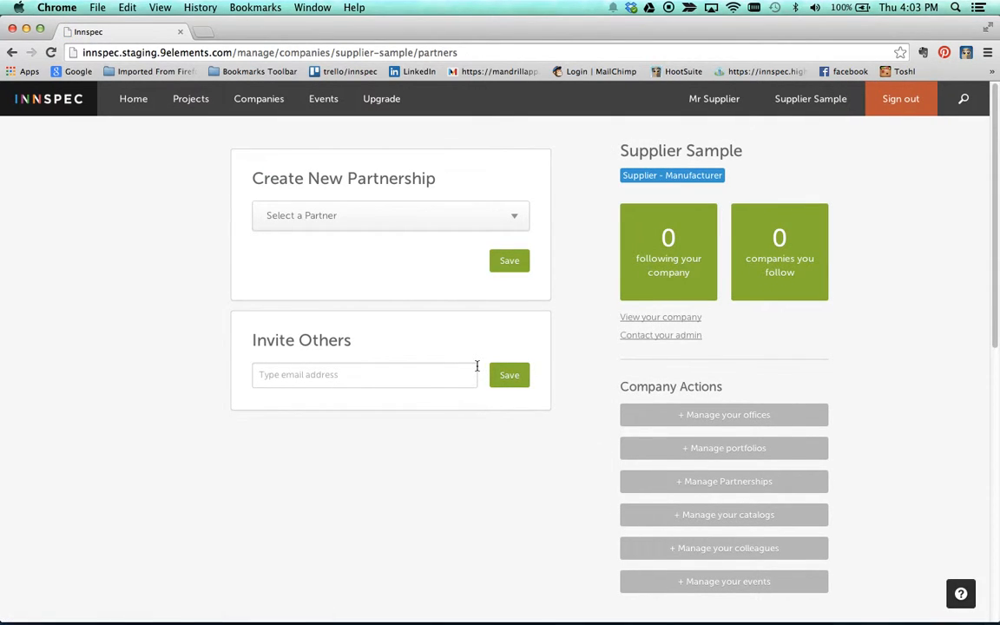
click(412, 216)
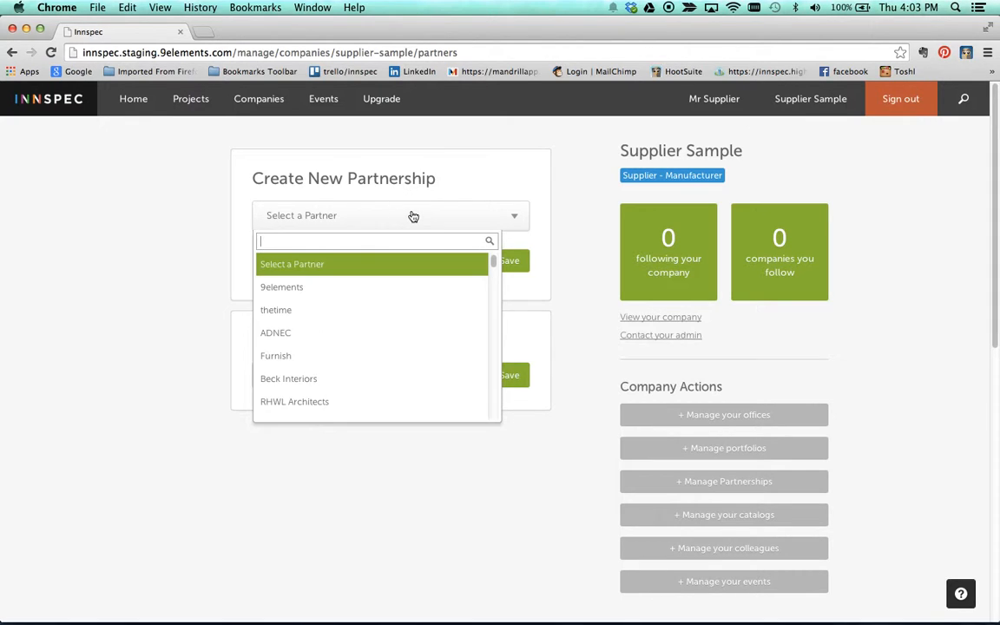
click(397, 539)
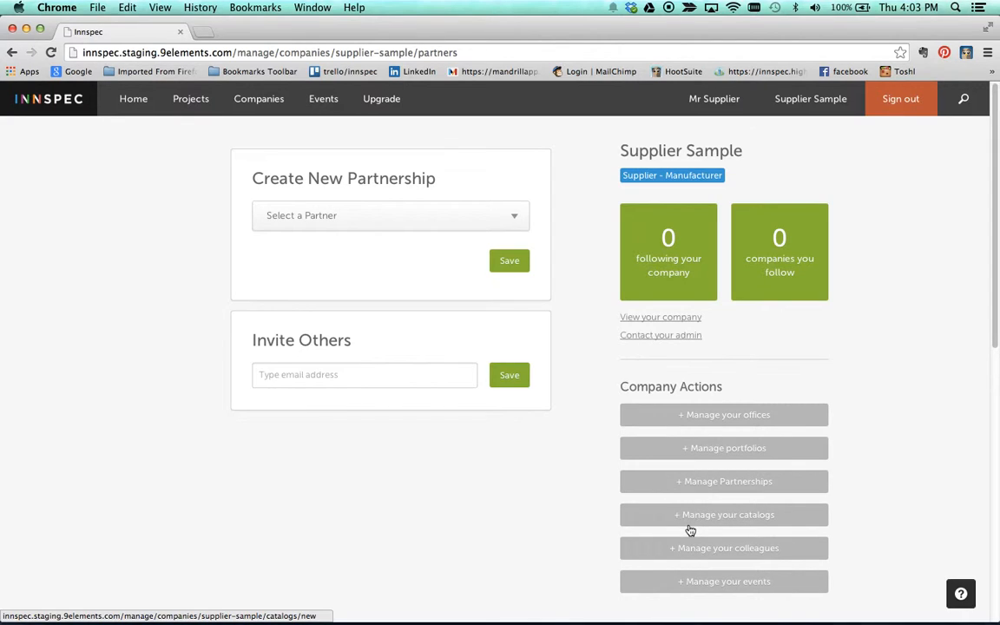
Step: Choose ExteriorLoom.pdf from the Supplier Sample folder as a new catalog upload
click(742, 519)
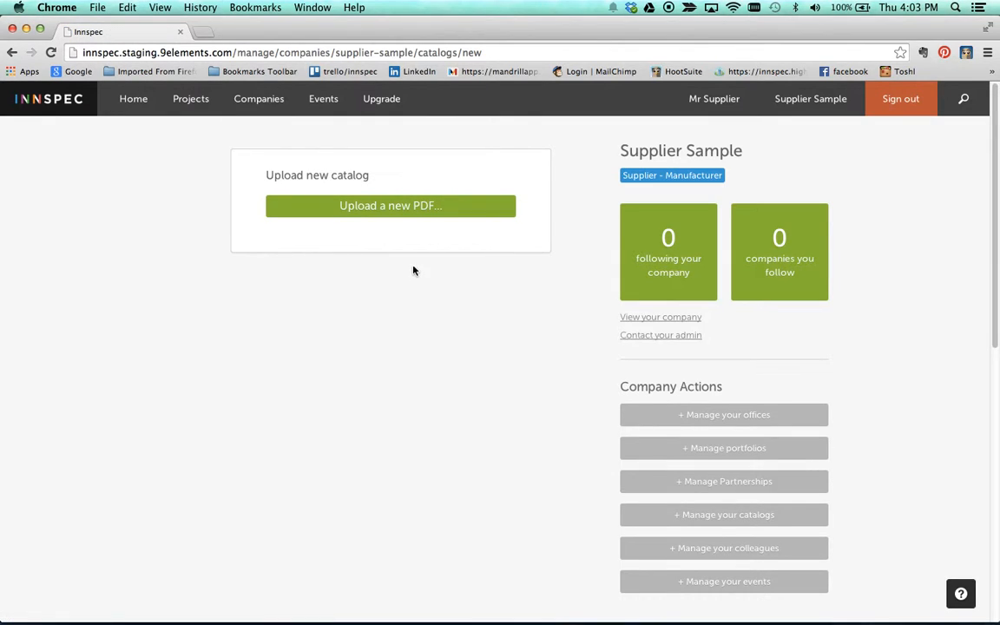
click(395, 212)
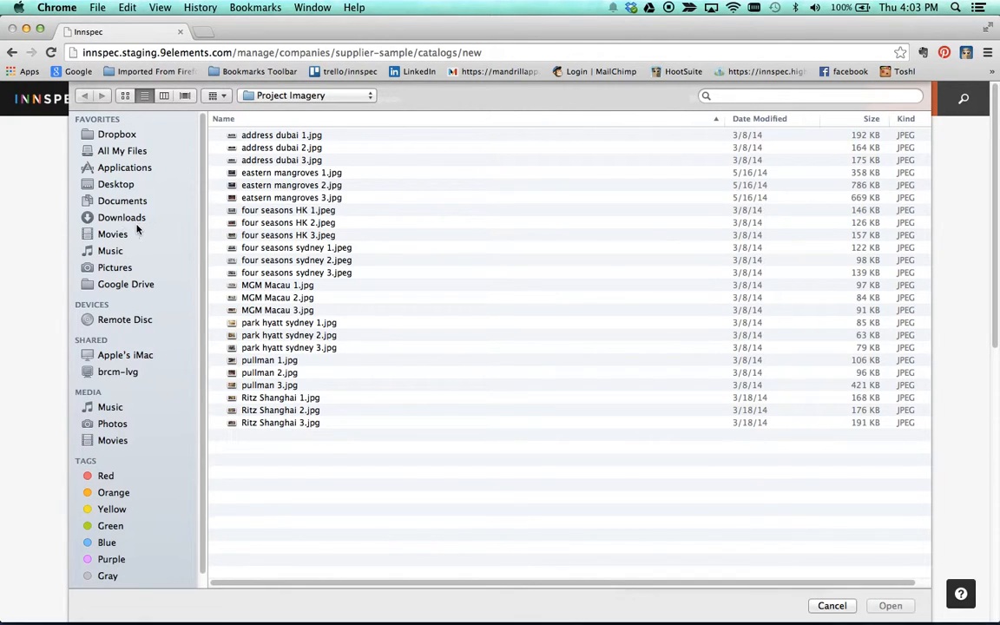
click(286, 91)
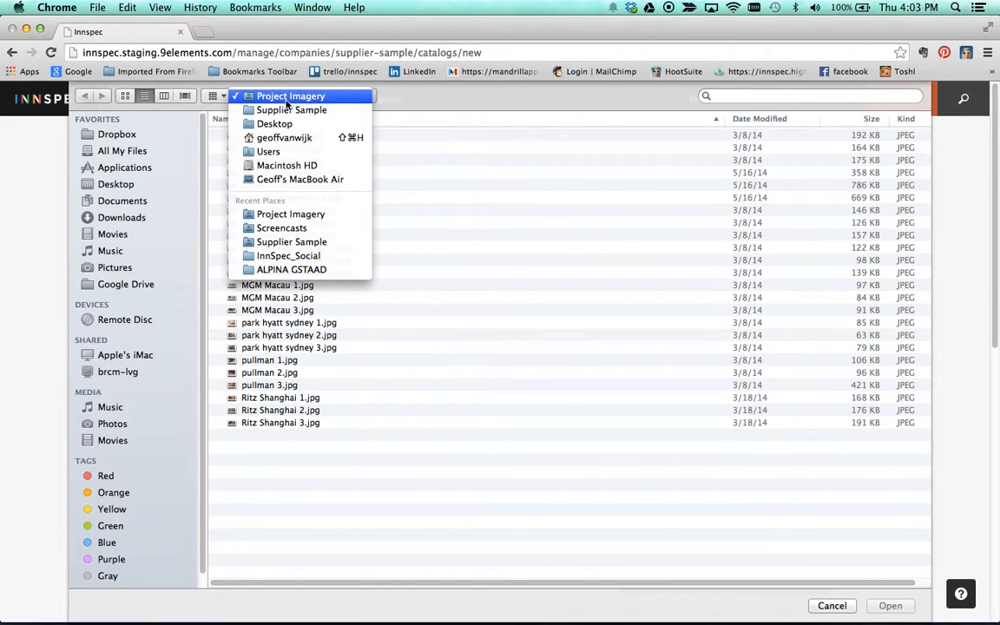
click(284, 111)
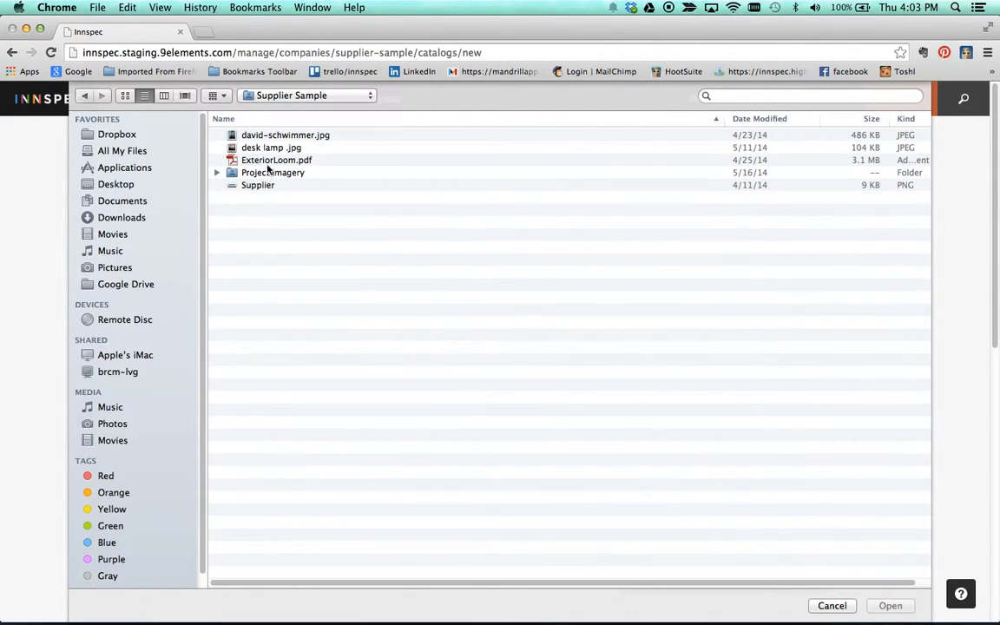
click(265, 159)
click(890, 605)
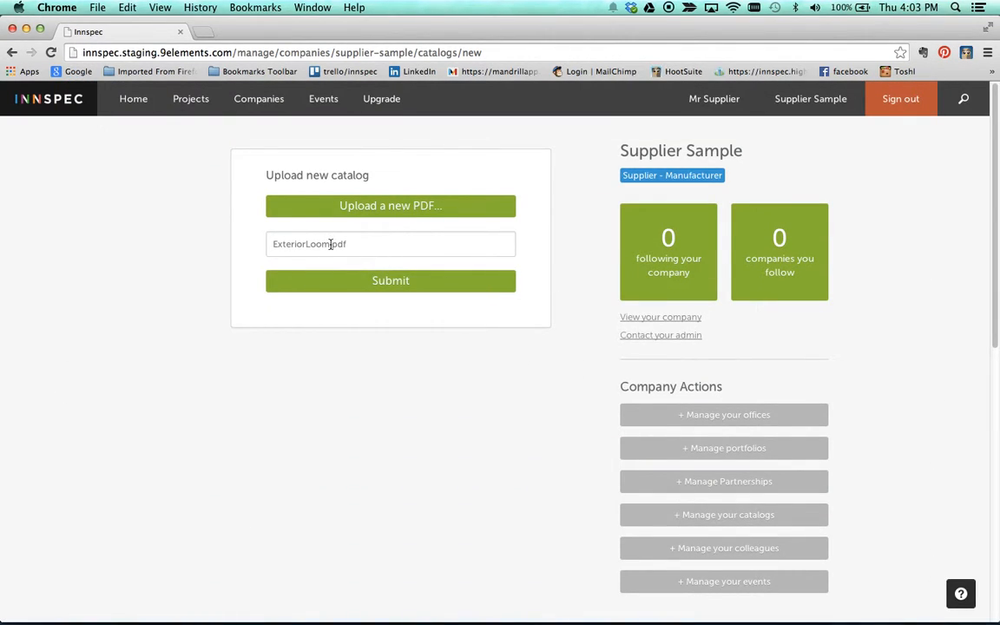
Step: Rename the catalog to Custom and submit it to the catalog list
drag(331, 244, 217, 237)
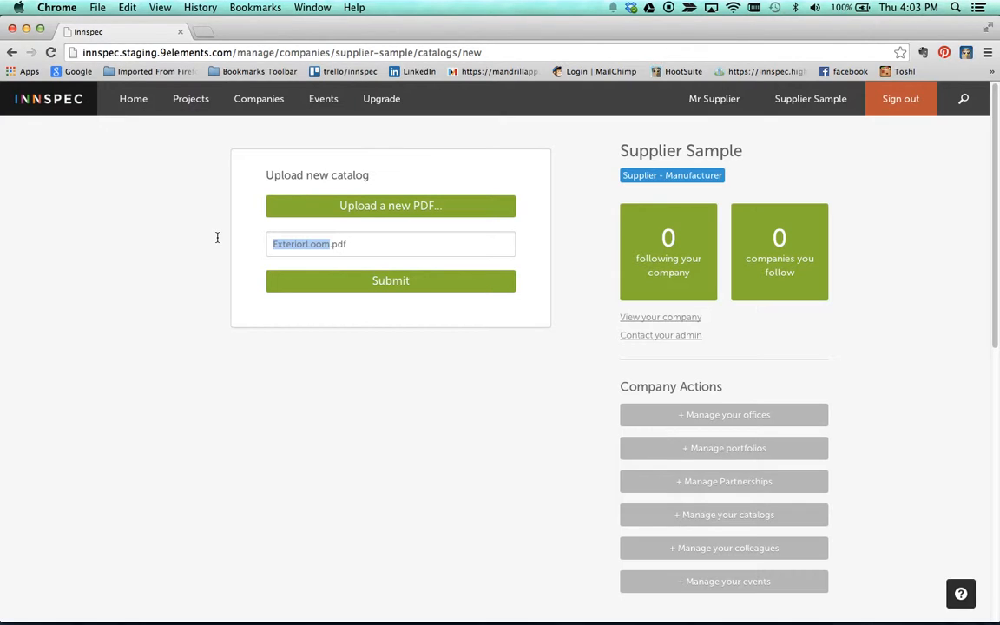
text(Custom R)
text(ange)
key(BackSpace)
key(BackSpace)
key(BackSpace)
key(BackSpace)
key(BackSpace)
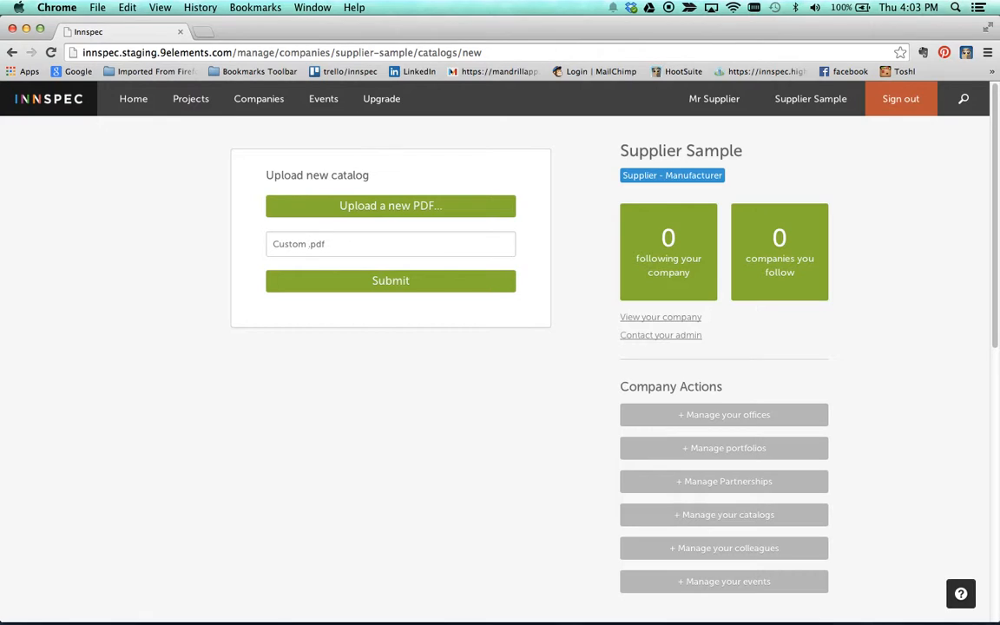
click(435, 284)
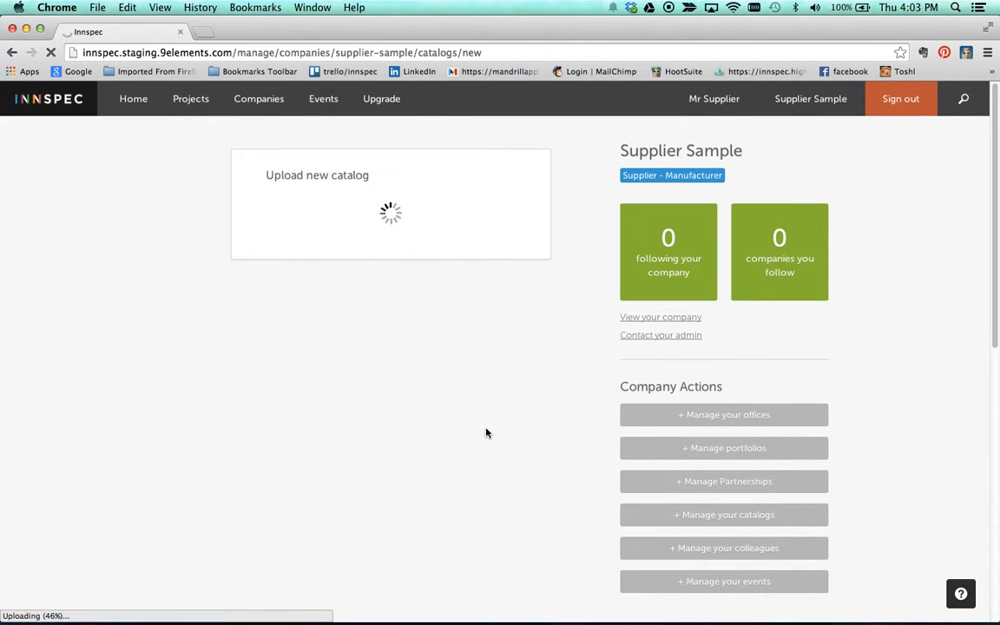
scroll(504, 427, down, 2)
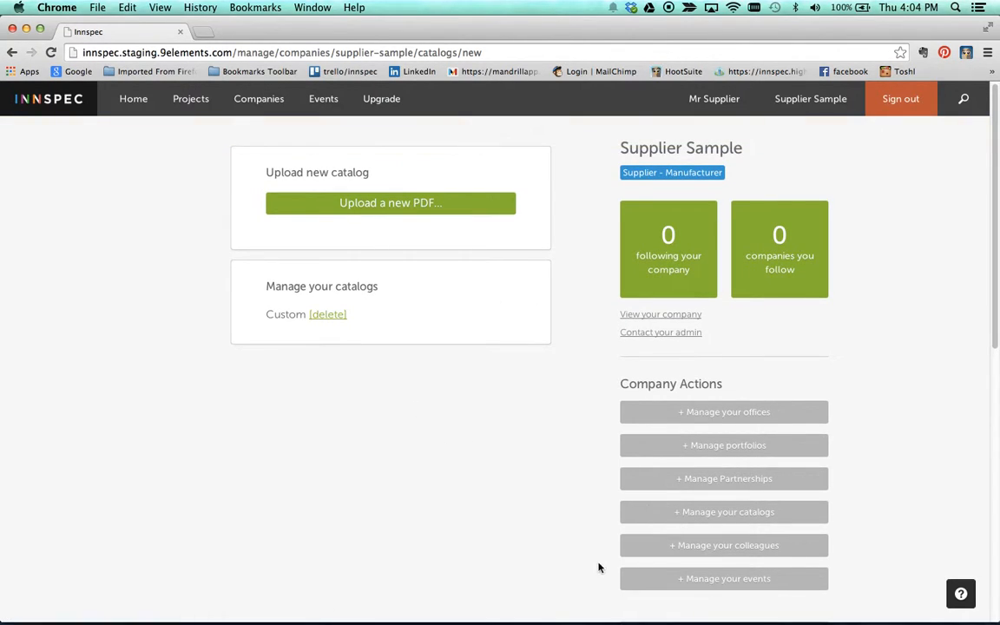
Step: View the colleagues and Invite Colleague pages, then return to the Supplier Sample edit page
click(736, 544)
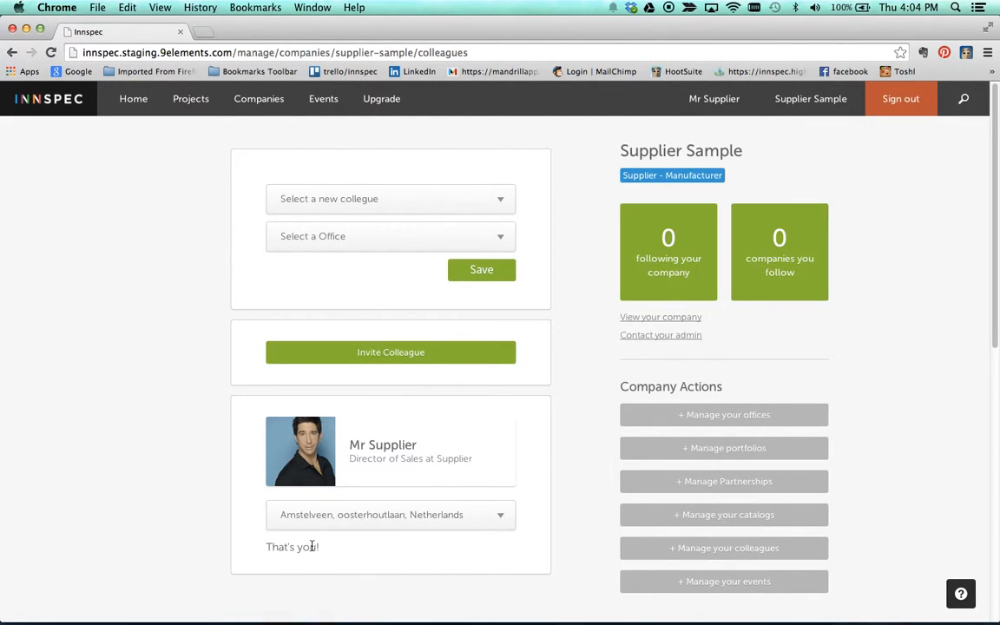
click(413, 352)
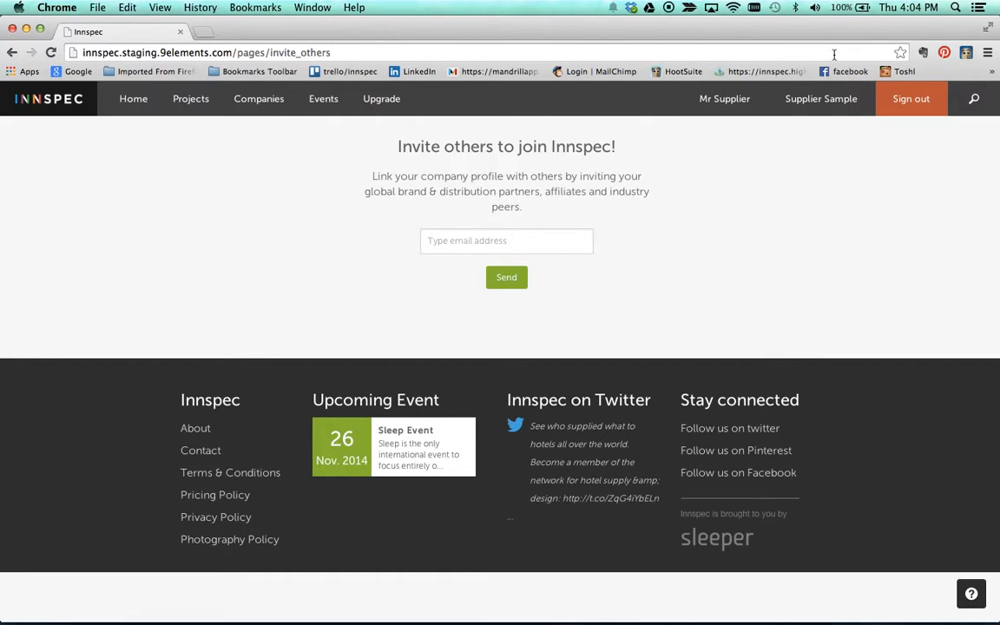
click(826, 100)
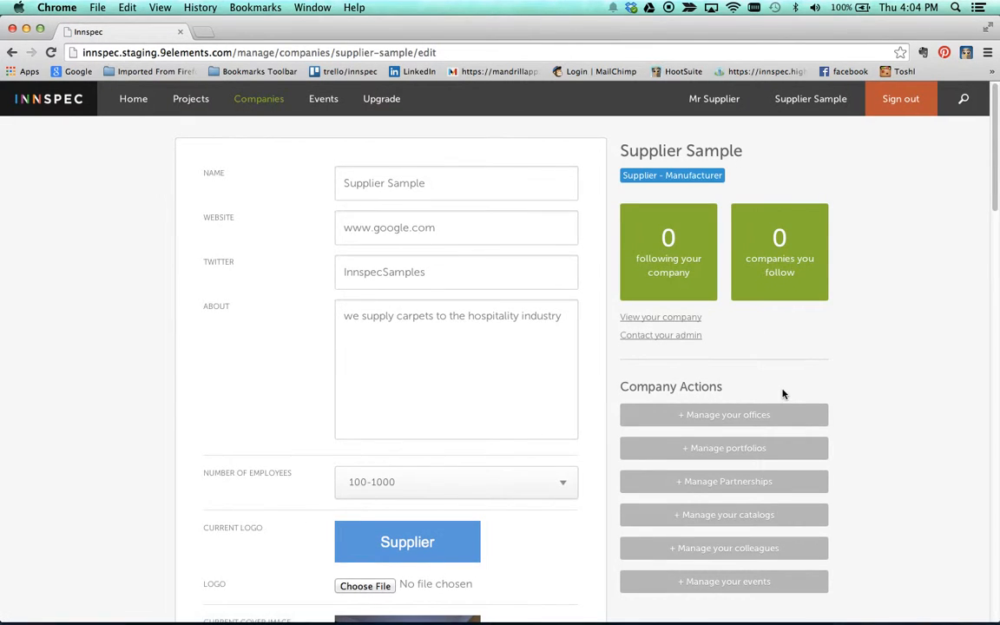
Step: Start a new company event named New Product Launch Party
scroll(782, 394, down, 2)
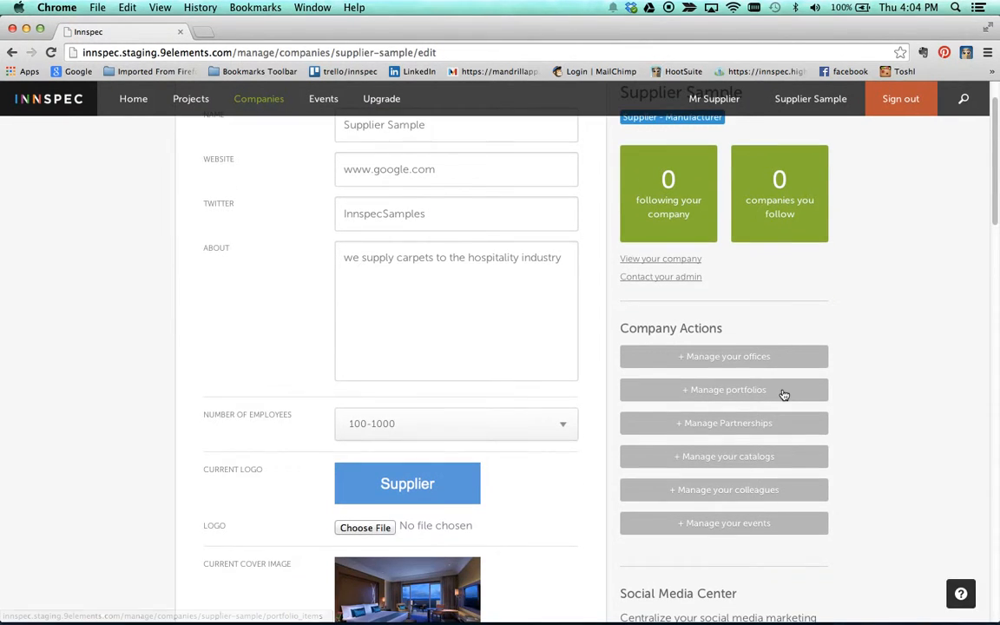
click(740, 528)
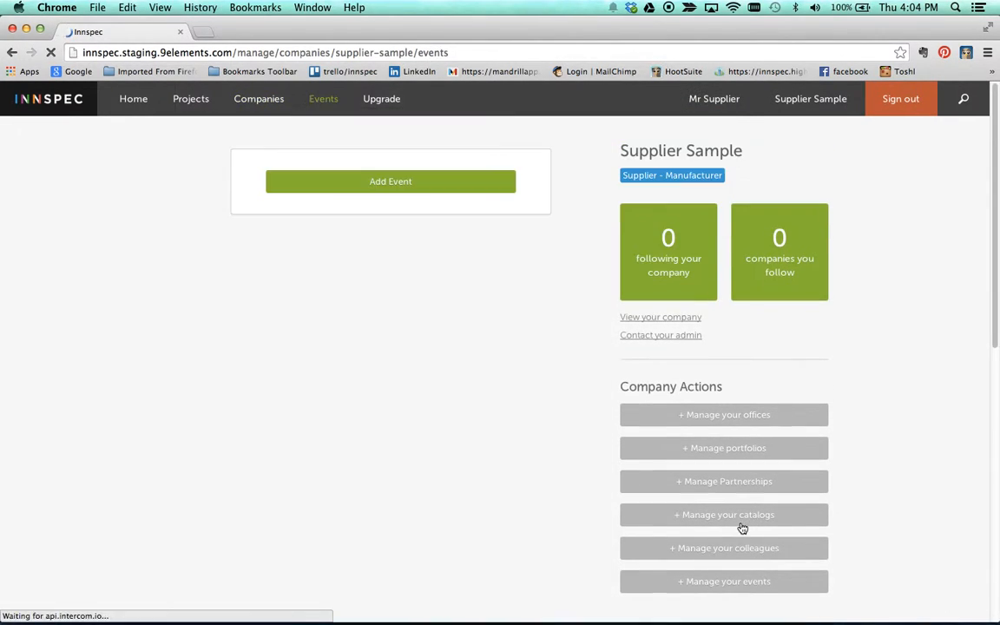
click(415, 193)
click(491, 321)
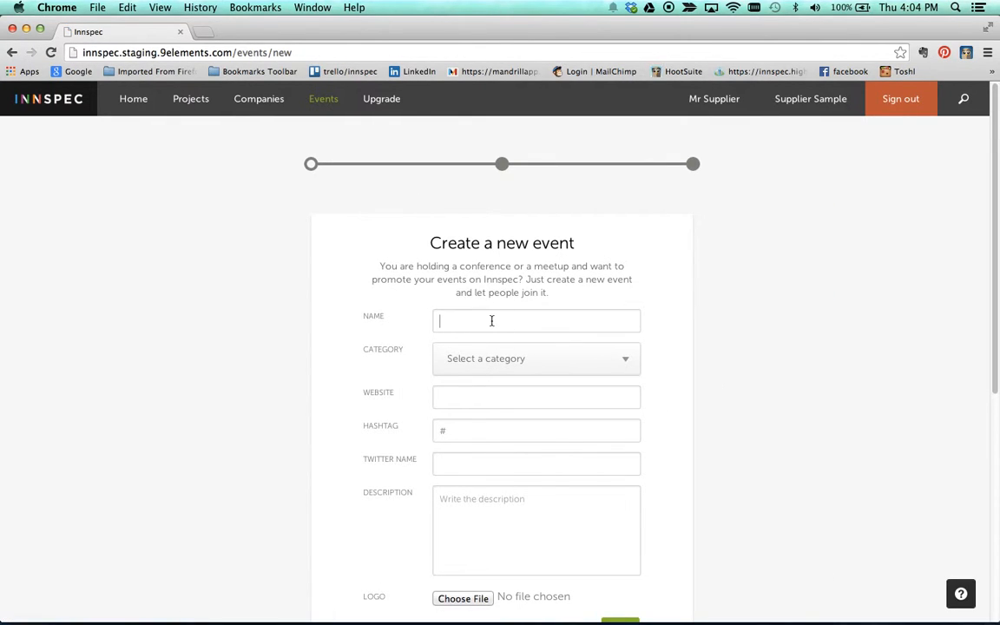
scroll(491, 320, down, 1)
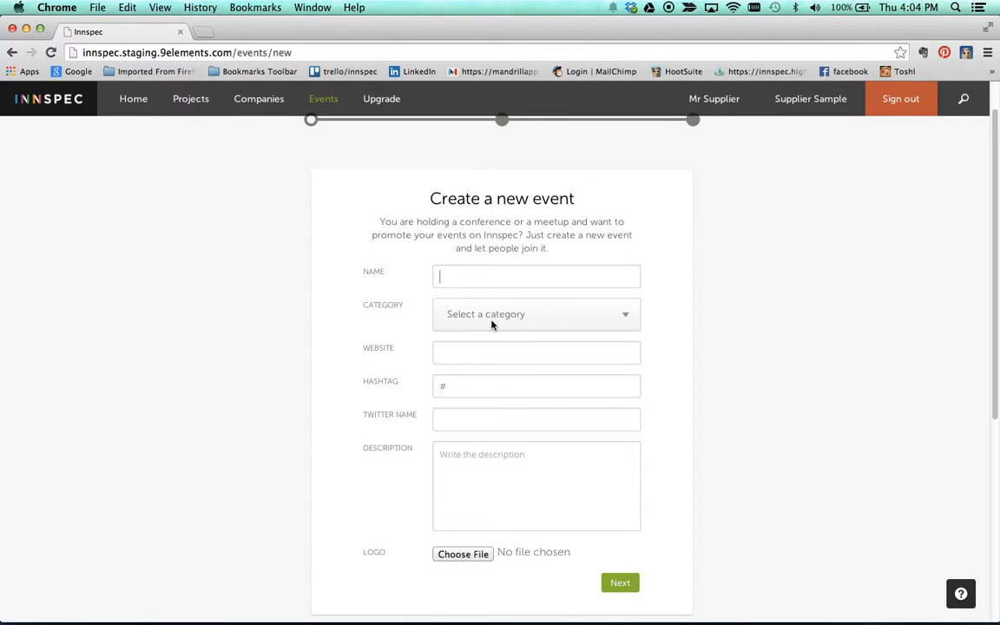
text(New P)
Step: Set the event category to Product Launch
click(613, 314)
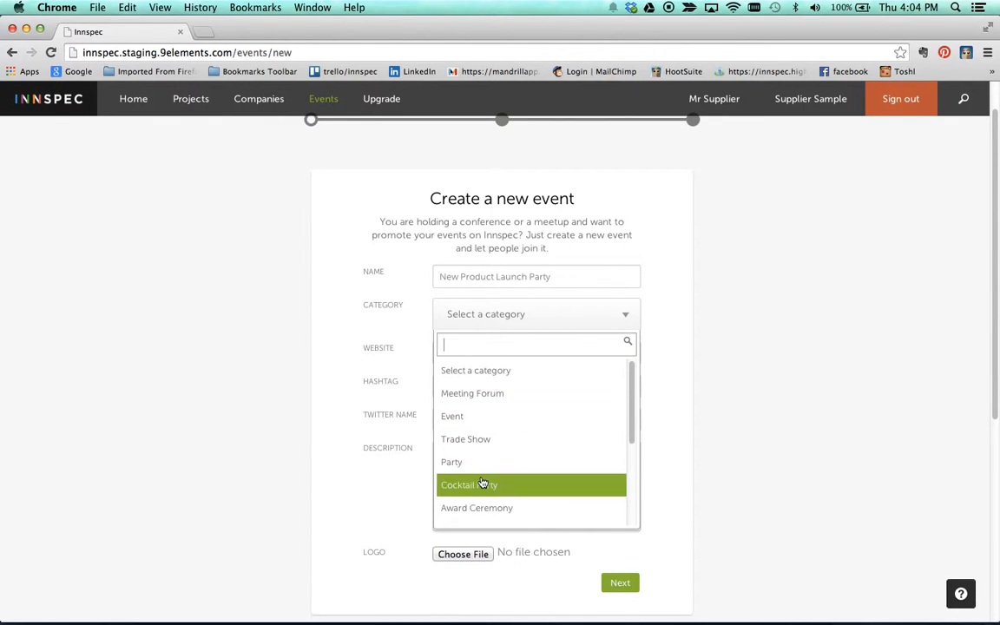
scroll(482, 482, down, 5)
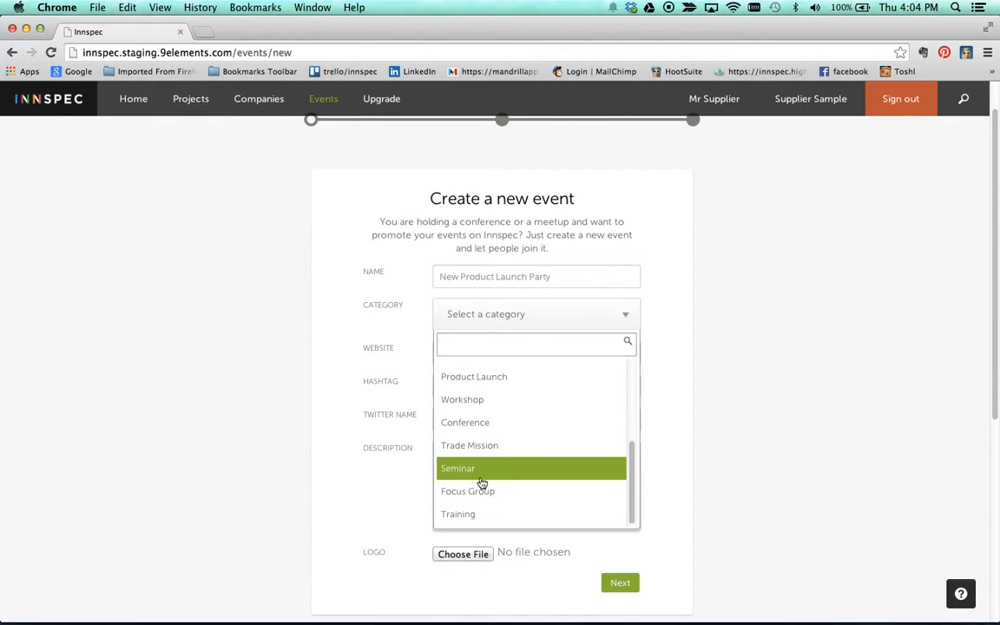
click(476, 377)
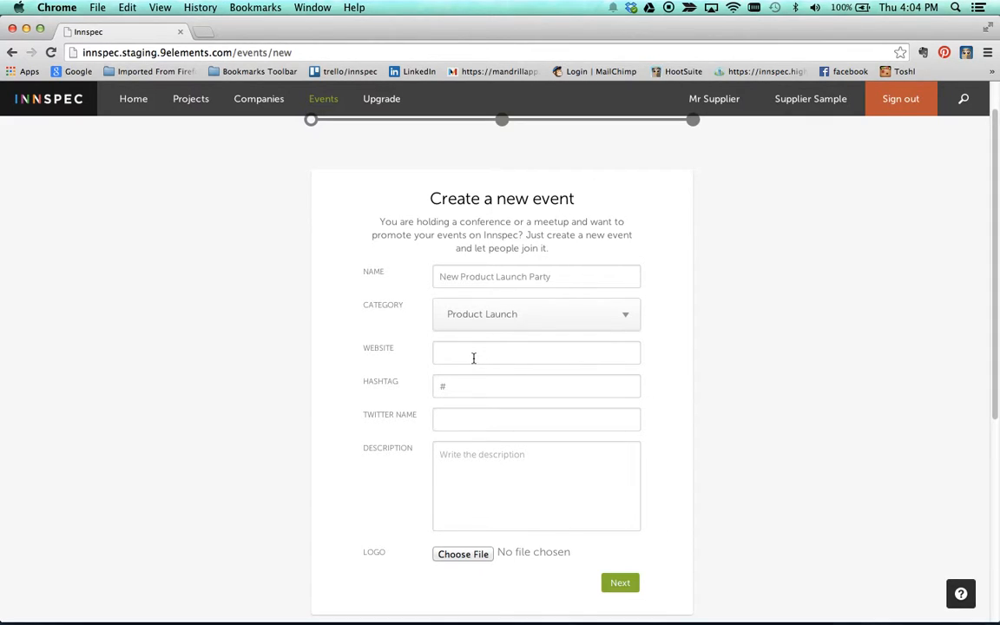
click(462, 388)
Step: Write the description 'Come and join us to find out more about our latest range'
click(462, 425)
text(Come and join us to find out more)
key(BackSpace)
key(BackSpace)
key(BackSpace)
key(BackSpace)
text(bout our latest range)
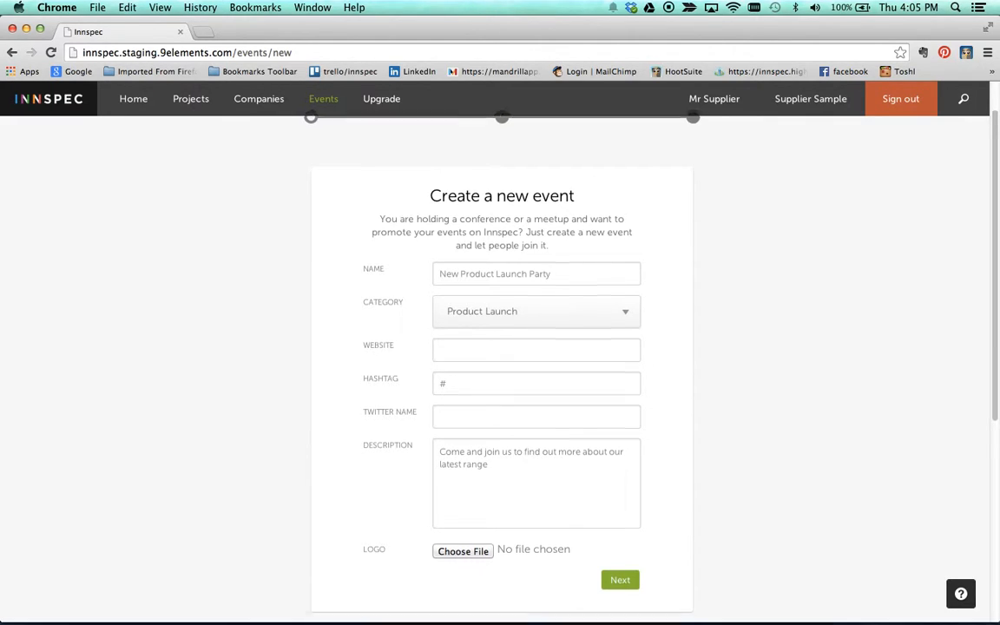
scroll(534, 608, down, 1)
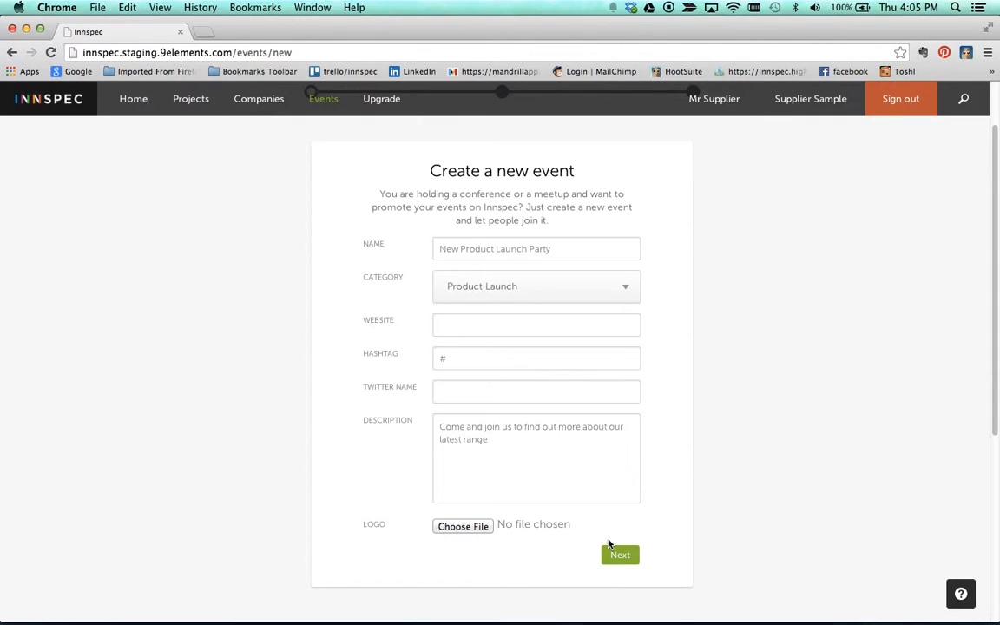
click(620, 560)
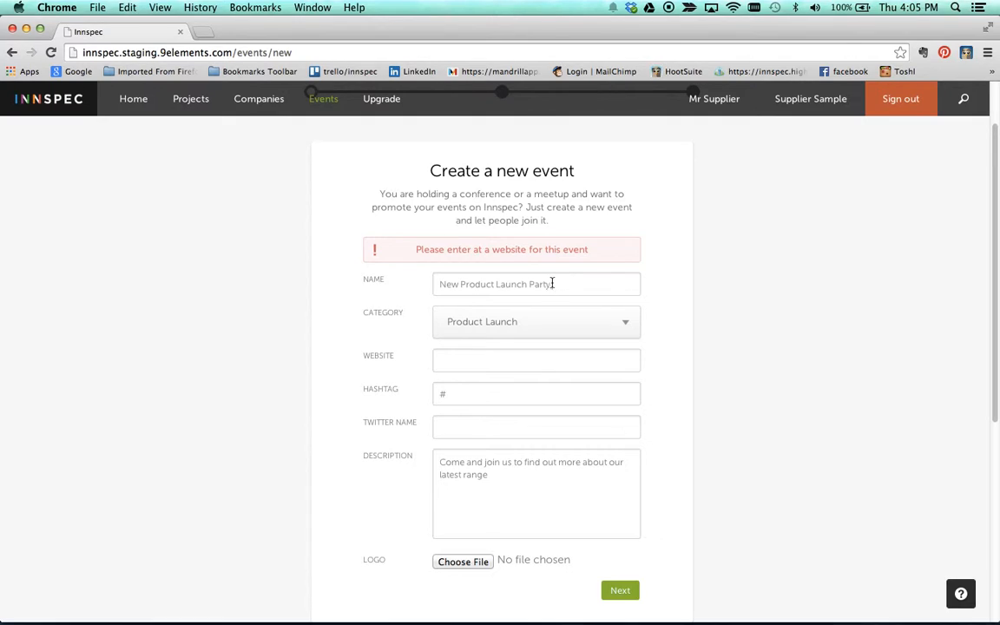
click(497, 368)
text(www.google.com)
scroll(527, 351, down, 5)
click(623, 360)
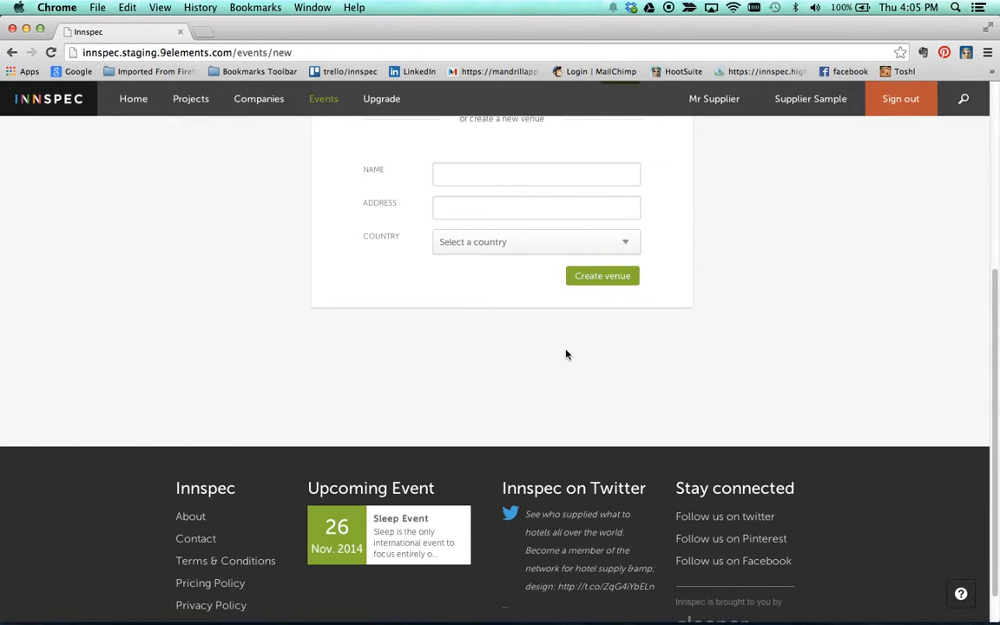
Step: Look through the existing venues without choosing one, then go to the Events list
scroll(559, 326, up, 7)
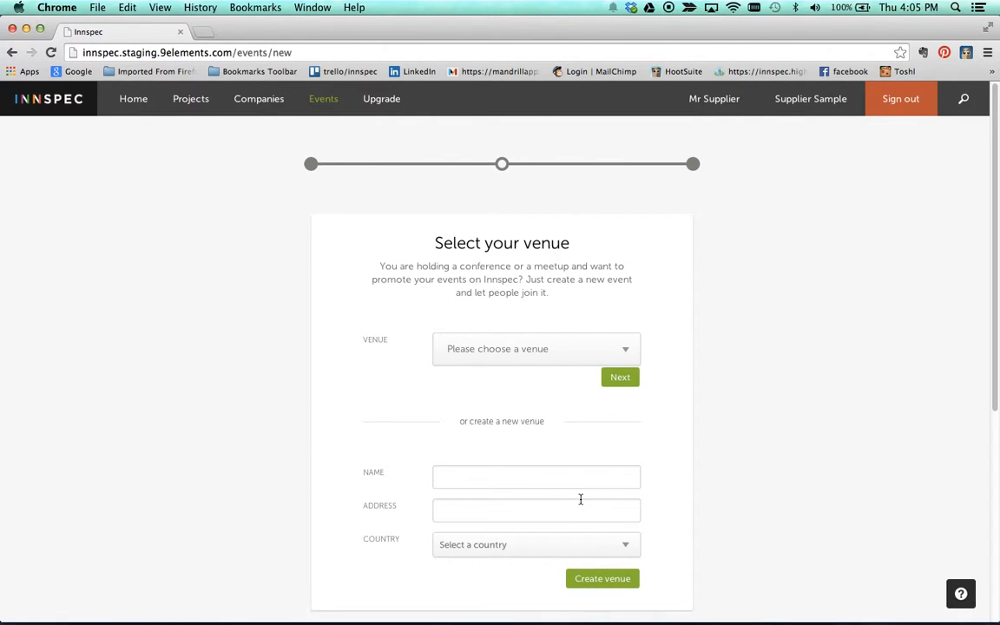
click(529, 349)
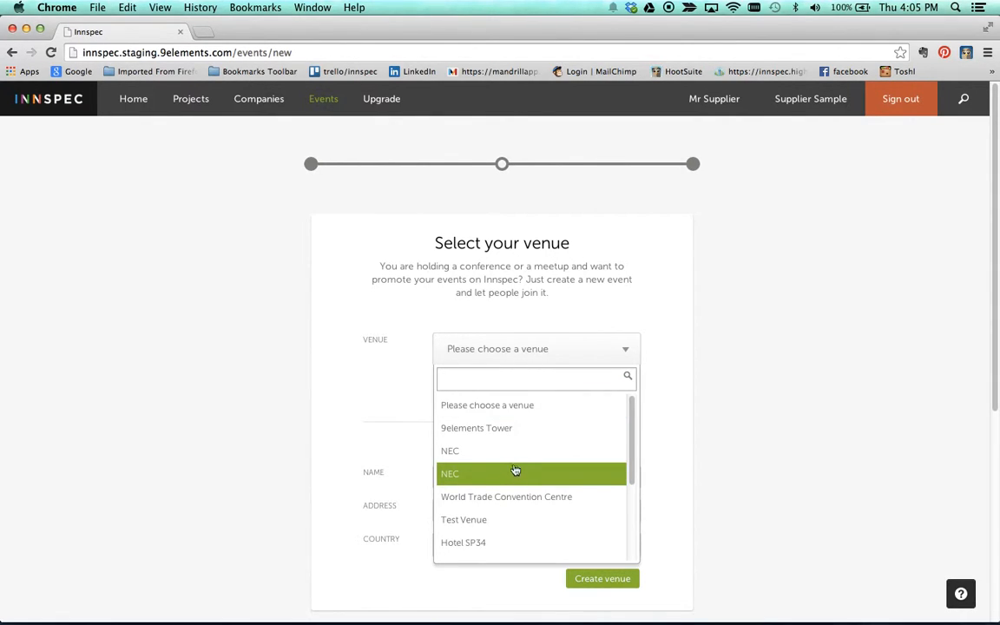
click(328, 373)
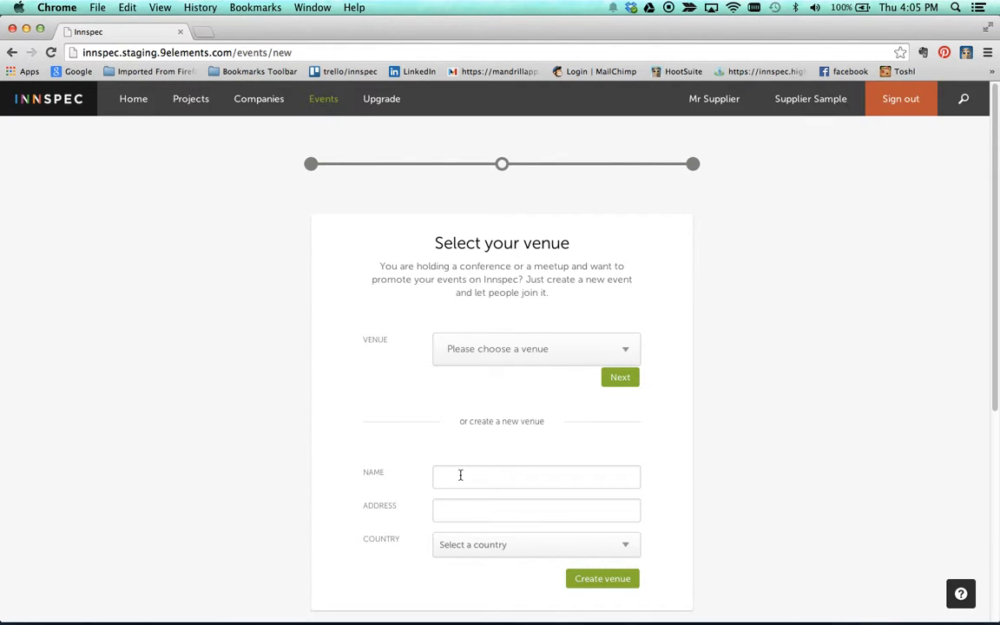
scroll(461, 475, down, 1)
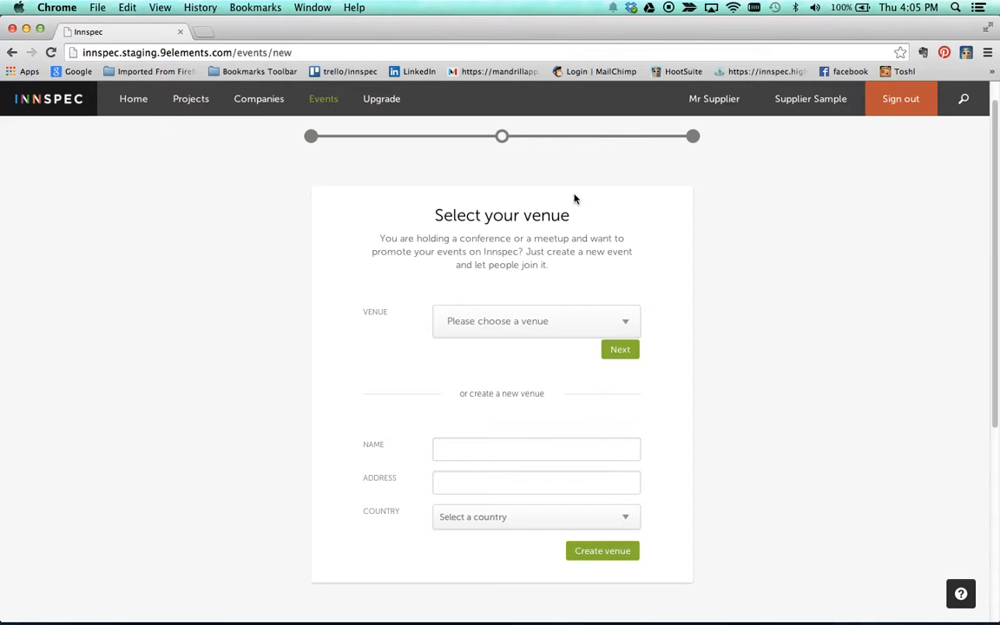
click(329, 103)
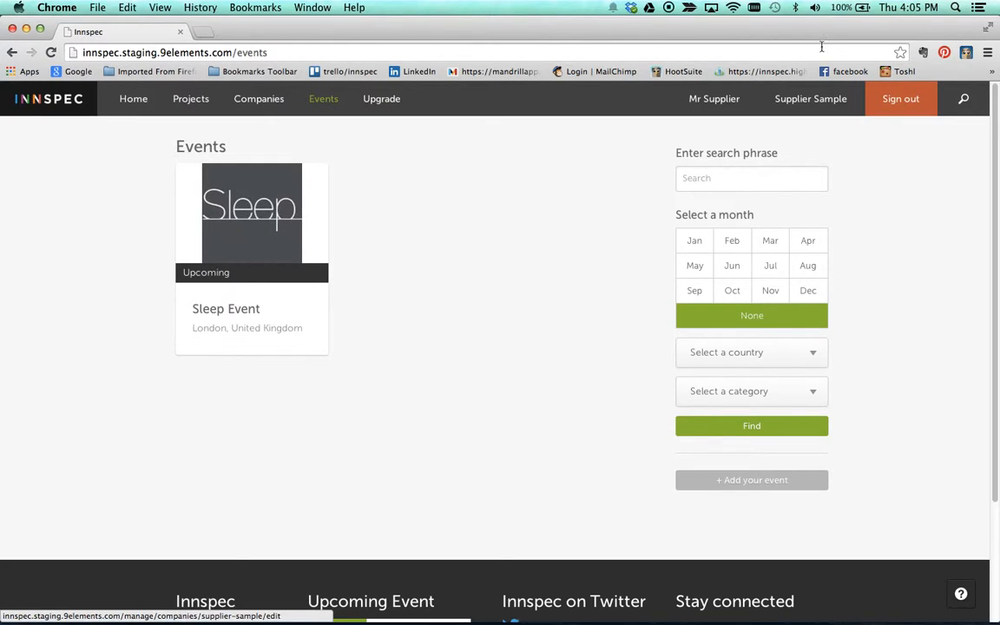
Step: Open the Sleep Event card and mark Supplier Sample as attending
click(249, 217)
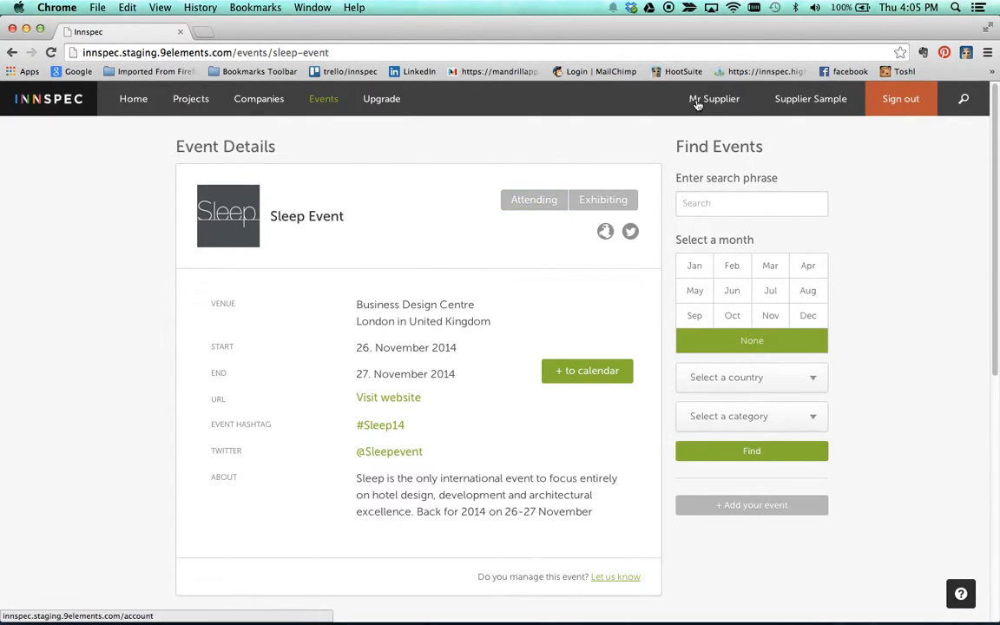
click(528, 205)
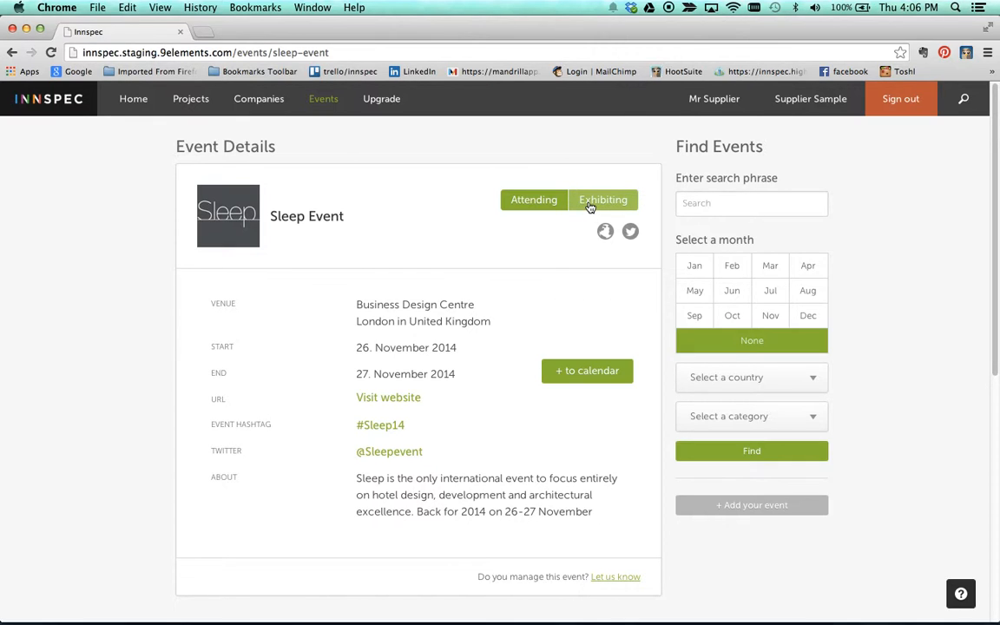
Step: Register as exhibiting at Sleep Event in Hall 3, Stand 12, and check the Exhibiting section
click(590, 205)
click(695, 209)
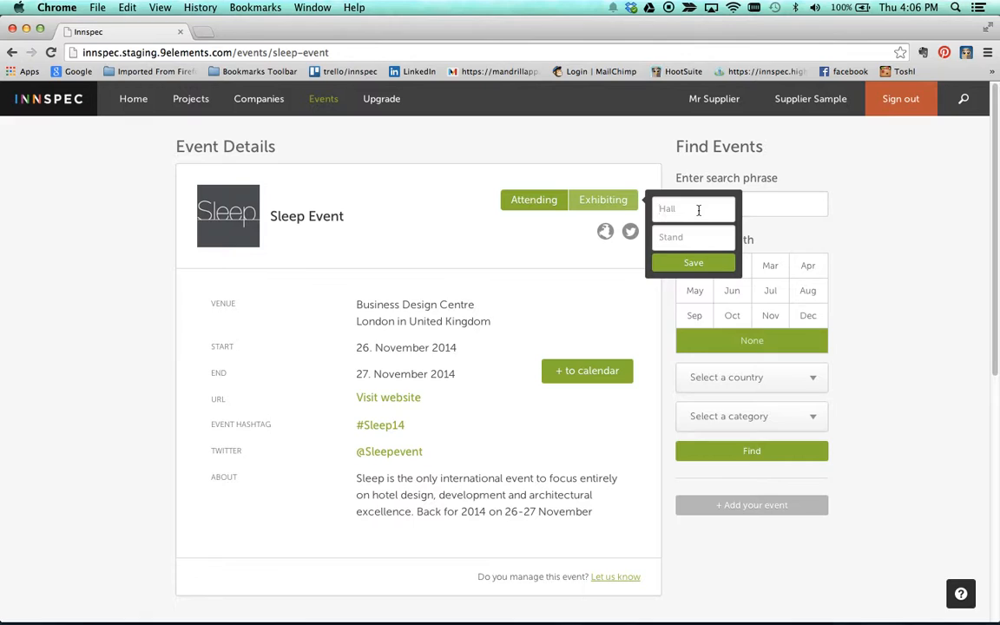
text(3)
text(12)
click(694, 262)
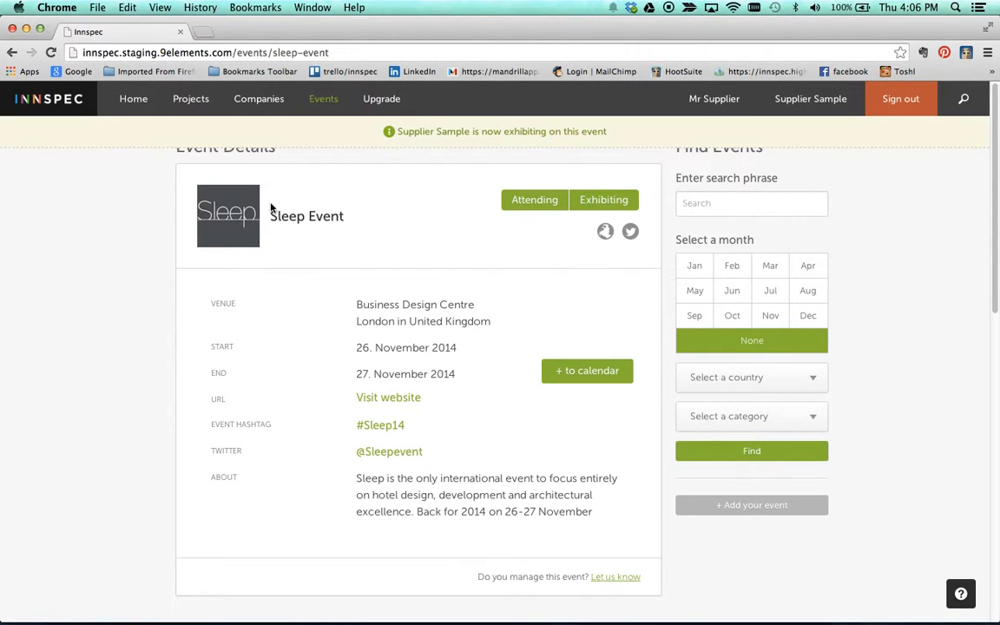
scroll(300, 352, down, 5)
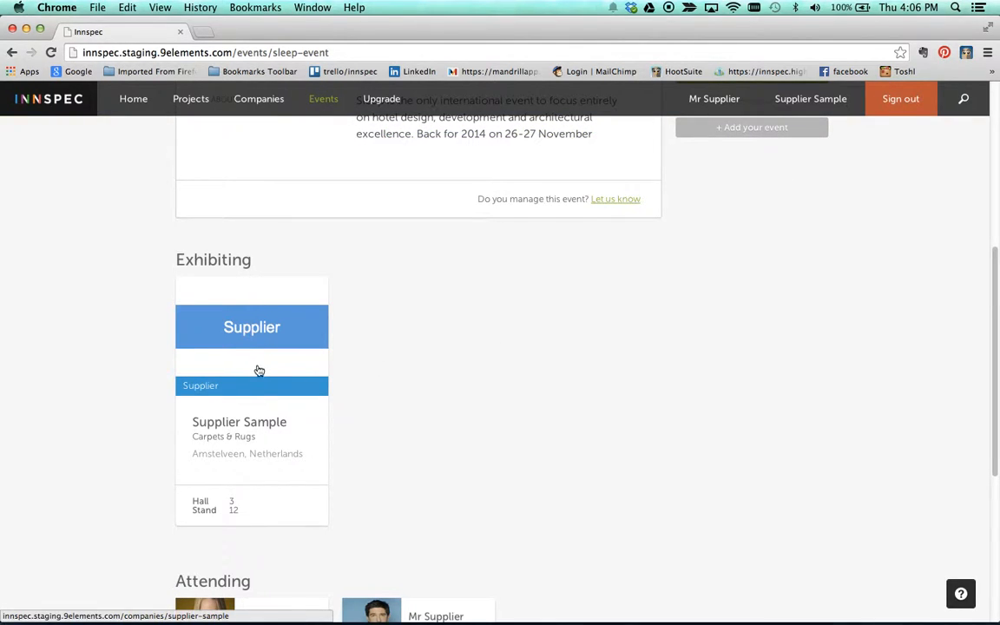
scroll(258, 369, down, 1)
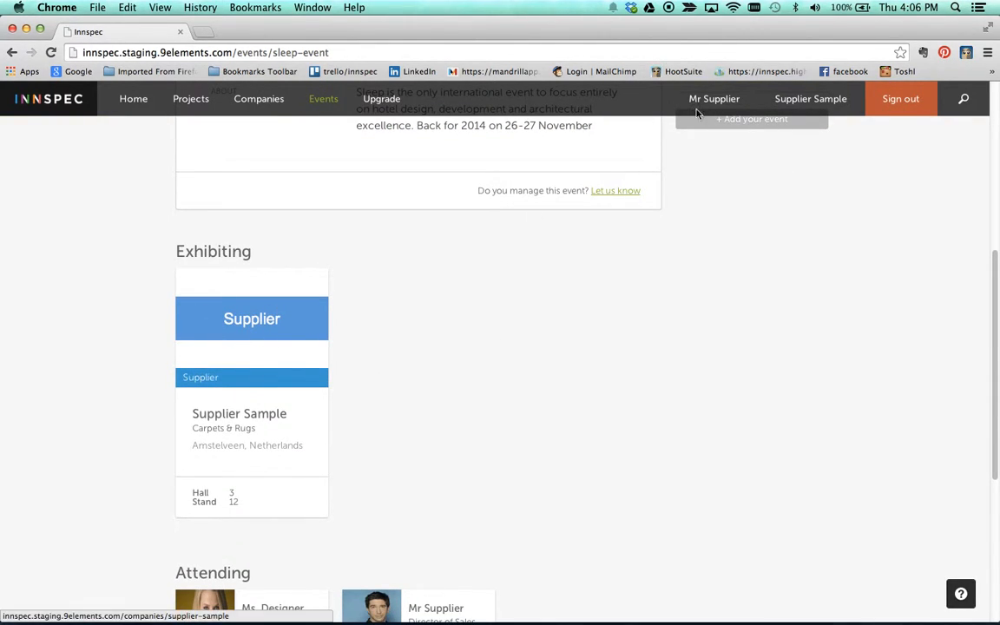
scroll(226, 361, down, 1)
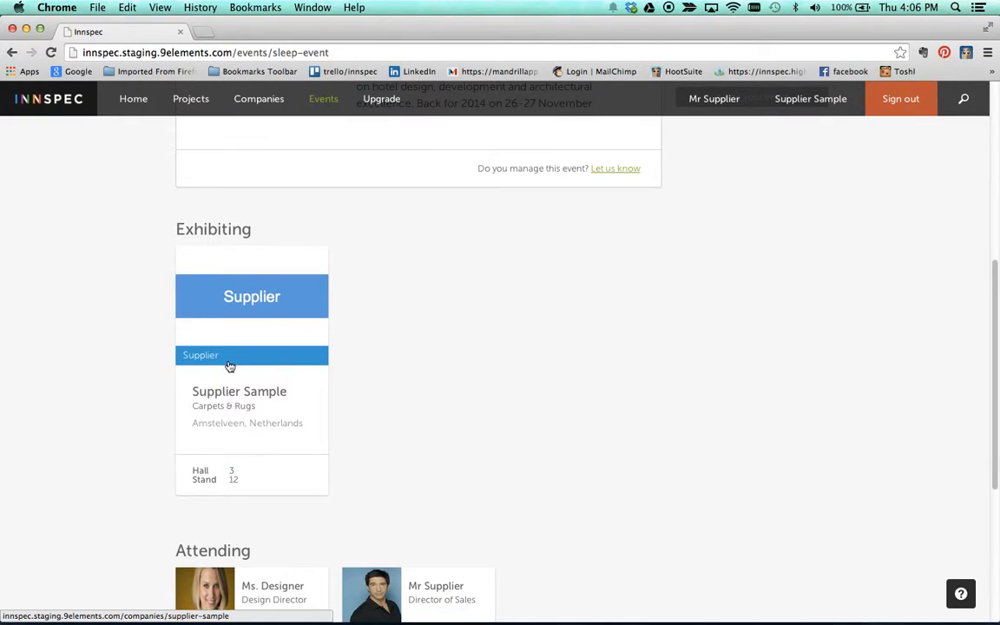
scroll(306, 342, down, 5)
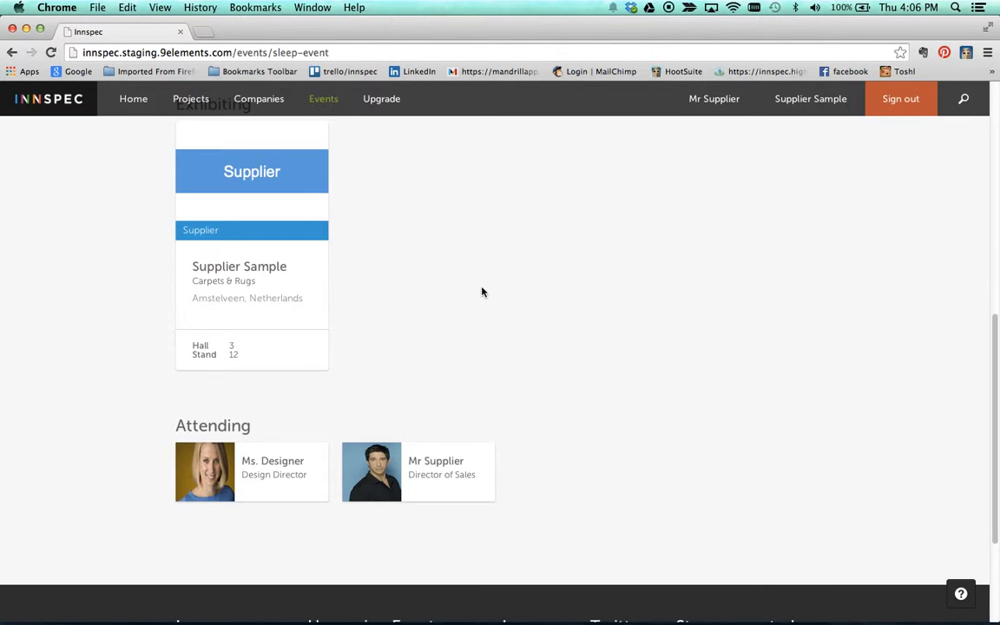
scroll(482, 290, down, 5)
scroll(482, 290, up, 15)
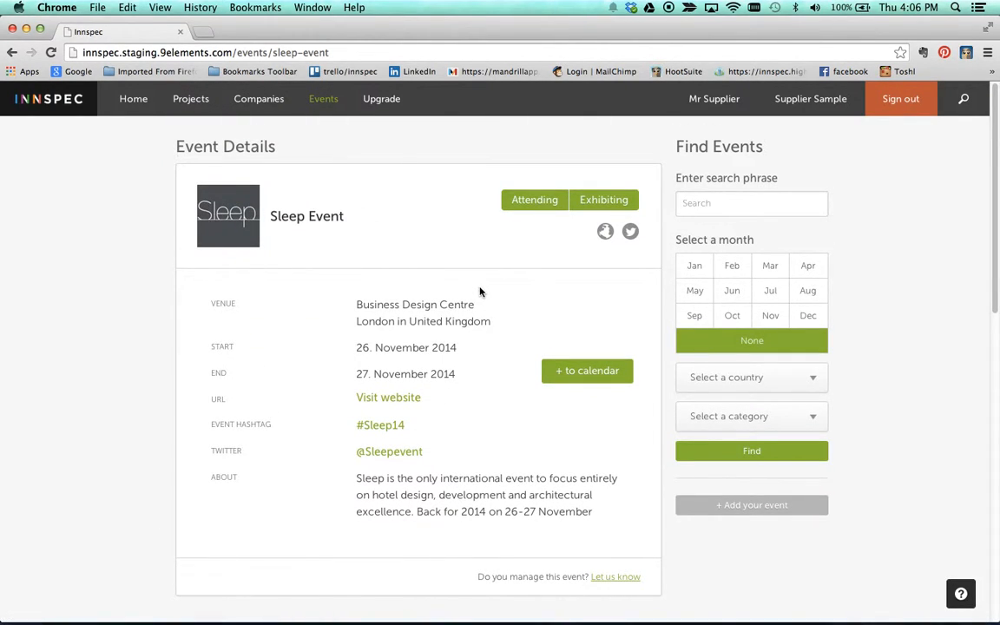
Step: Return Home, collapse the hero image, and scroll What's new to the Sleep Event exhibiting entry
click(127, 102)
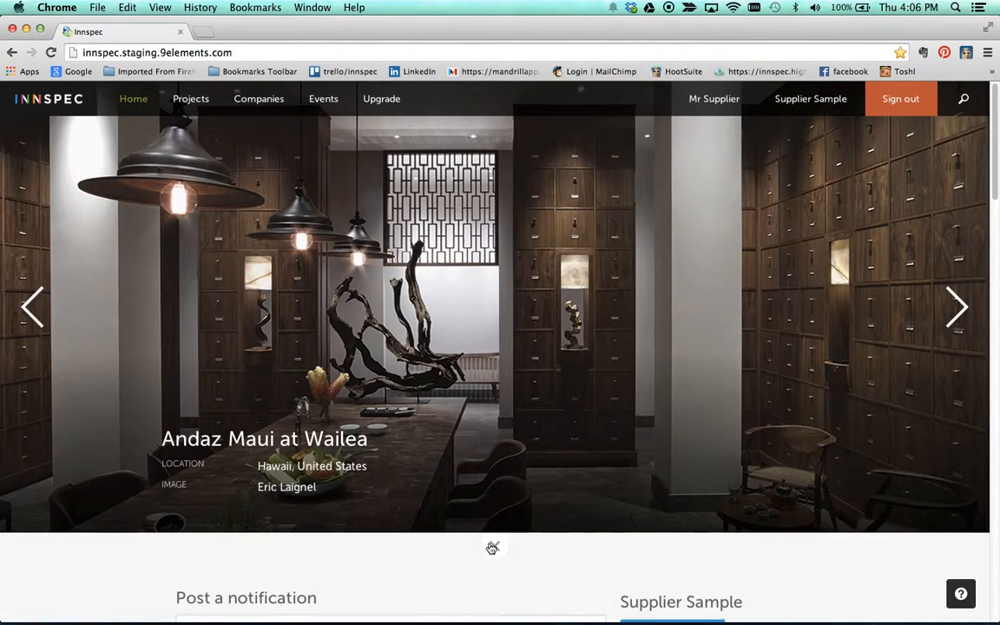
click(492, 548)
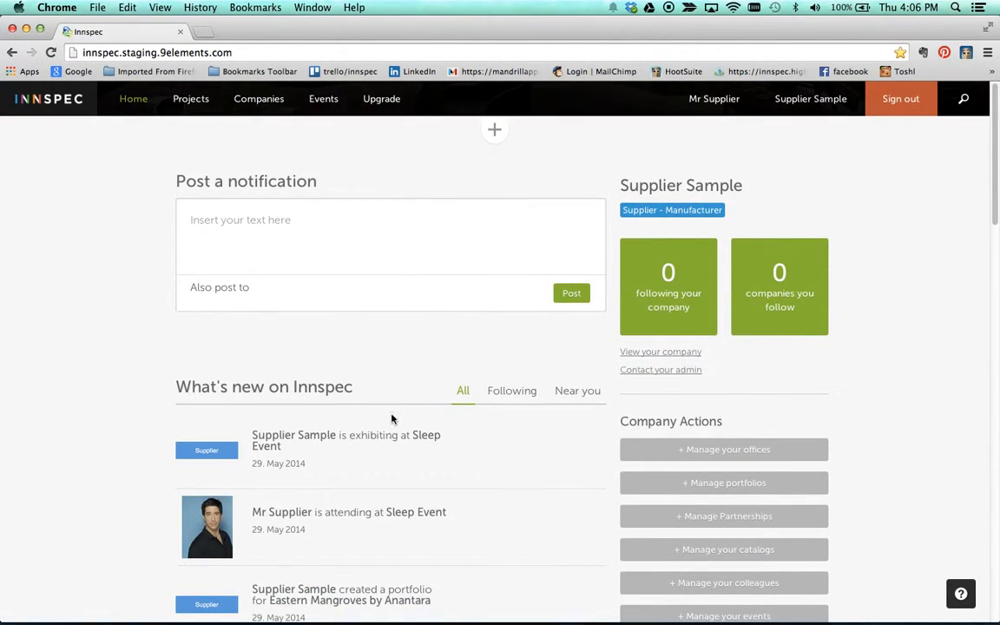
scroll(371, 452, down, 5)
scroll(359, 362, down, 1)
scroll(360, 362, up, 5)
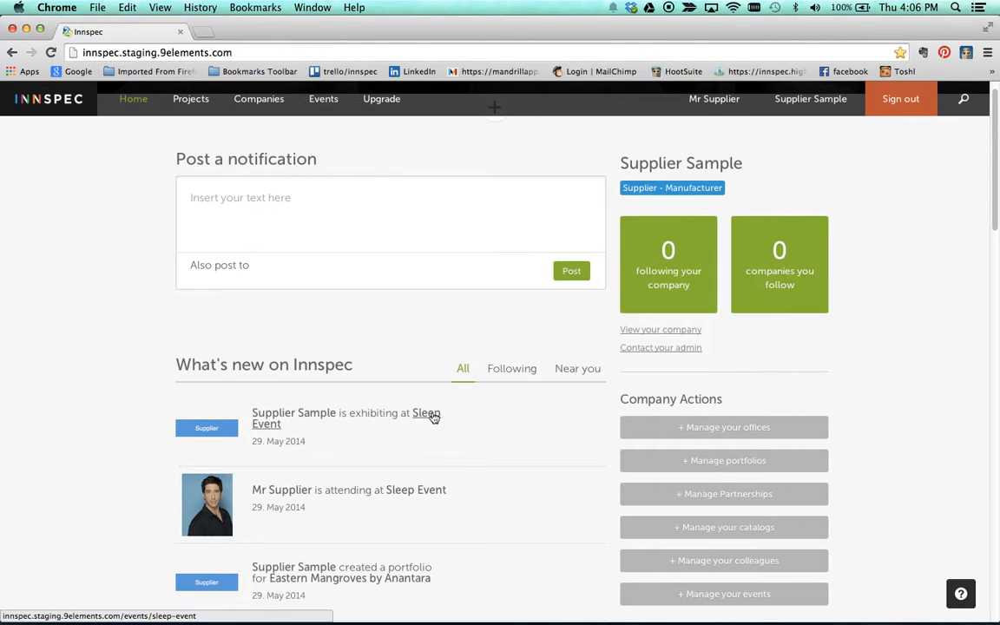
scroll(404, 459, down, 1)
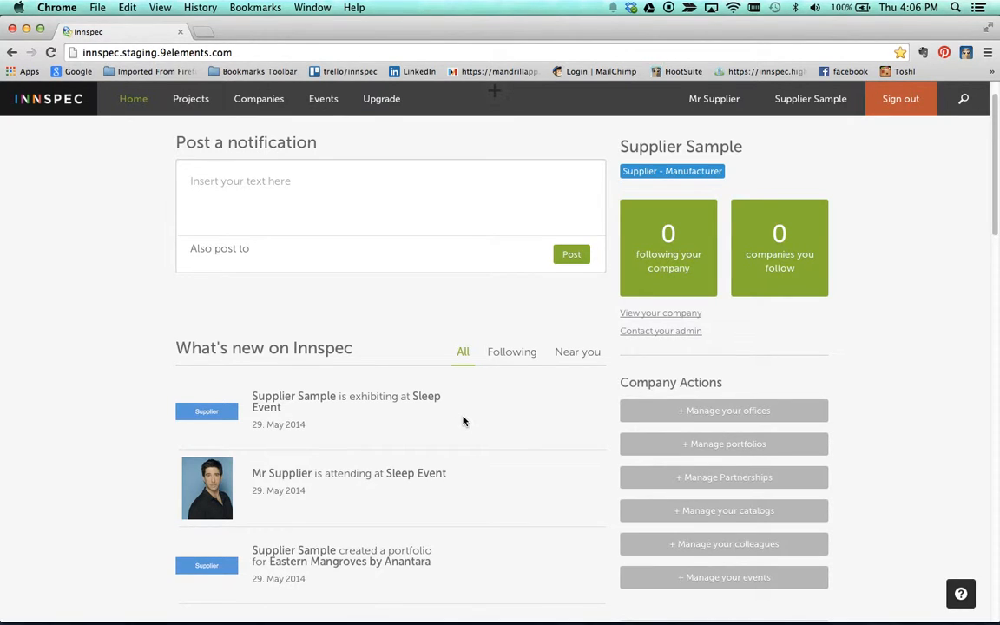
scroll(463, 420, down, 3)
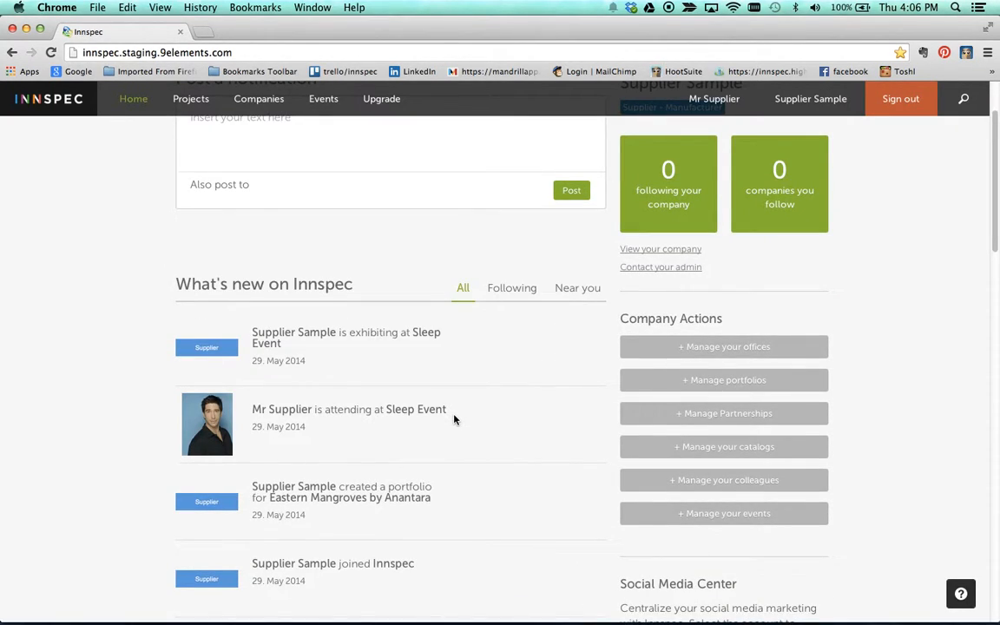
scroll(456, 418, up, 3)
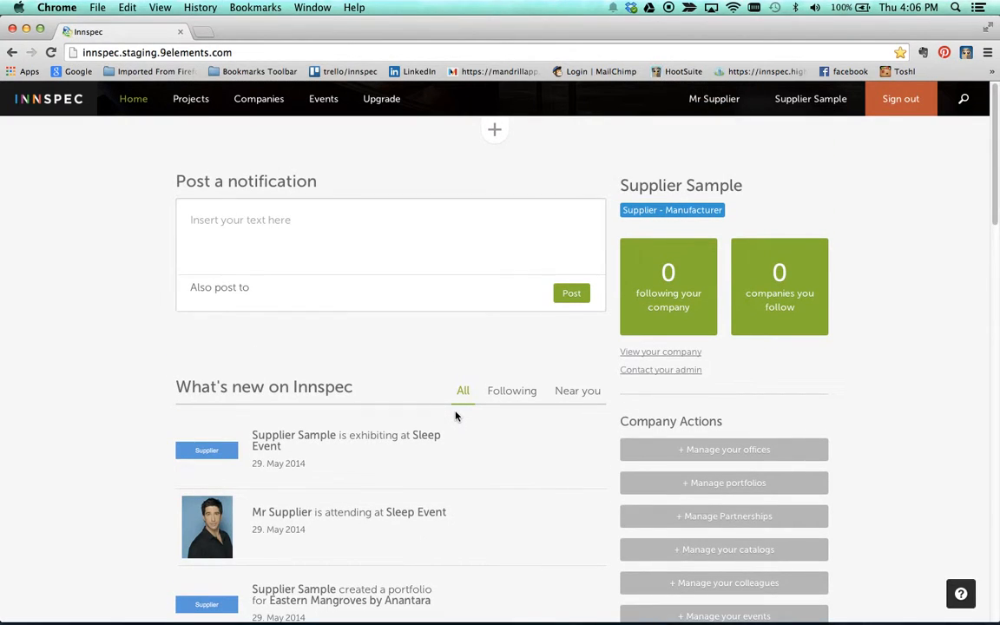